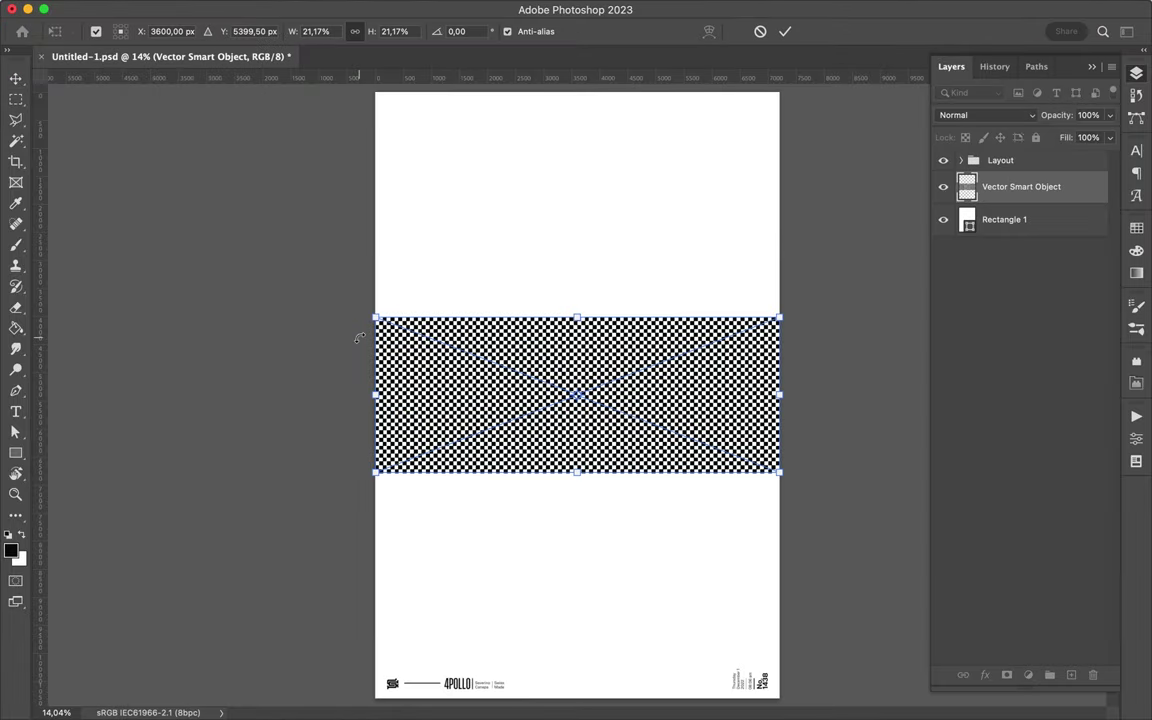
Move the checkerboard strip smart object to the top of the page
drag(565, 392, 565, 172)
key(Return)
scroll(565, 168, up, 5)
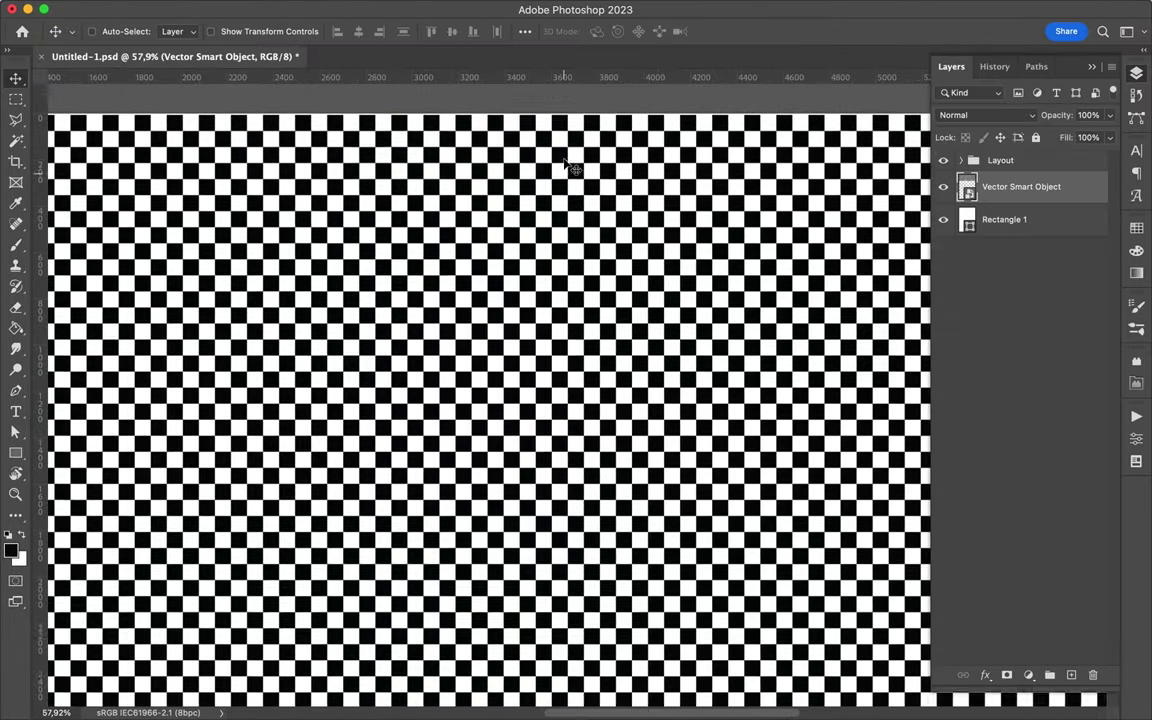
scroll(565, 165, down, 3)
scroll(548, 185, down, 2)
Place a copy of the checkerboard strip further down the page
drag(1020, 186, 1020, 205)
drag(675, 235, 675, 480)
scroll(675, 481, up, 4)
scroll(558, 370, up, 2)
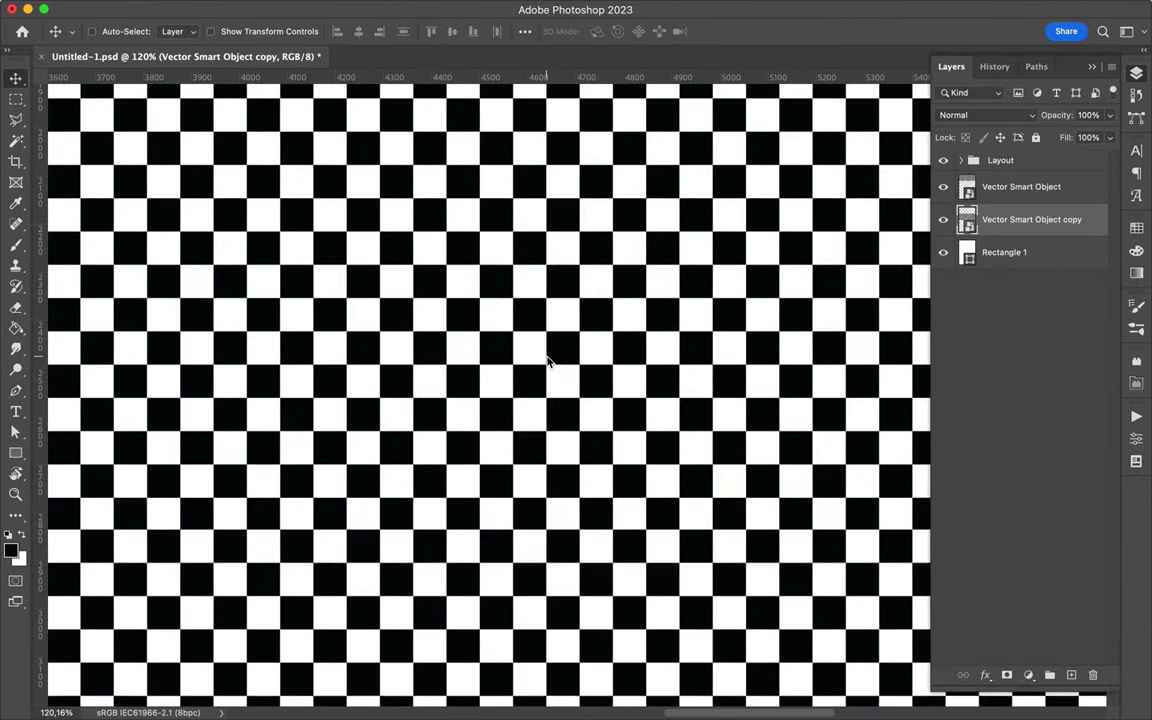
scroll(668, 465, up, 2)
scroll(676, 463, up, 3)
Duplicate both strips down to the page bottom so the page is checkered
key(super+0)
shift+click(965, 190)
drag(709, 178, 709, 493)
scroll(625, 477, up, 1)
scroll(625, 477, up, 4)
scroll(625, 478, up, 4)
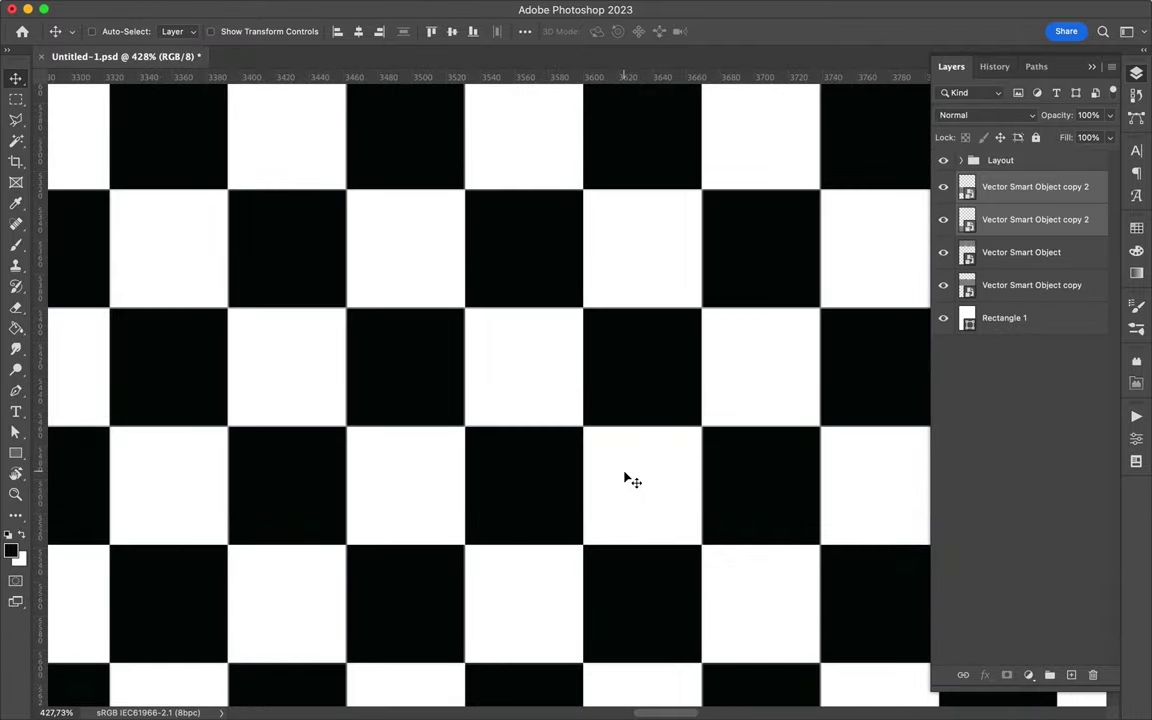
Reorder the checkerboard strip layers and add a new empty Layer 1
key(super+0)
drag(1014, 285, 1005, 180)
click(1071, 675)
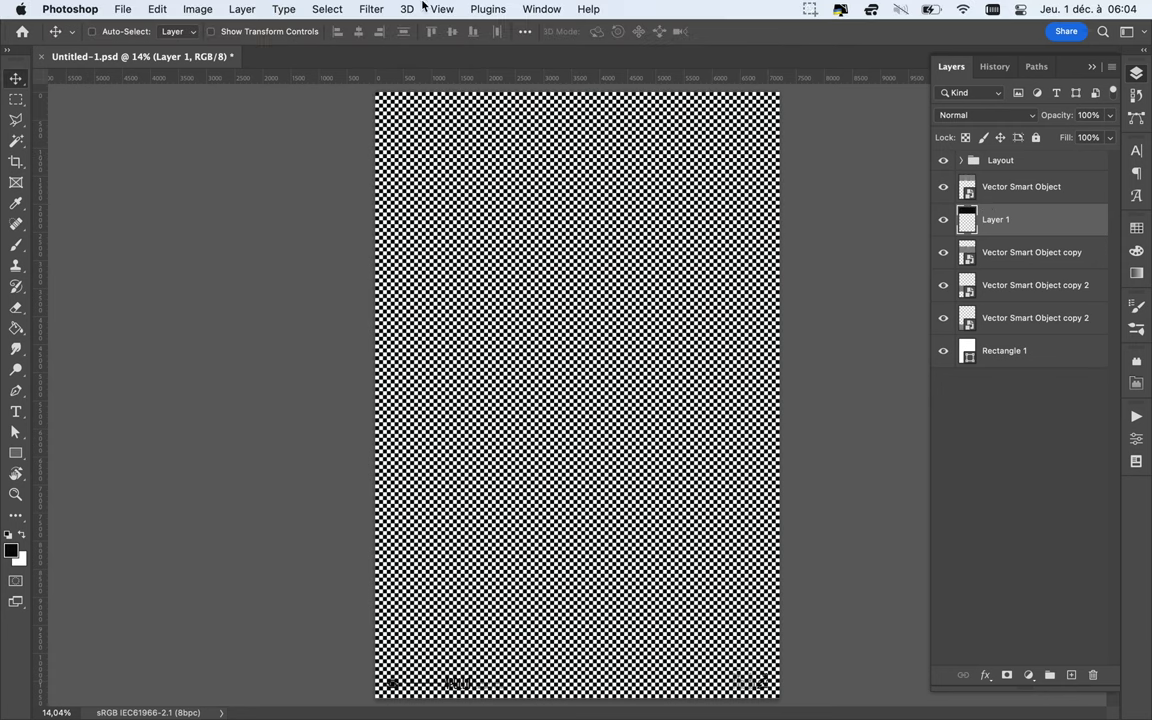
Apply a Gaussian Blur to the black band on Layer 1
click(442, 9)
click(672, 270)
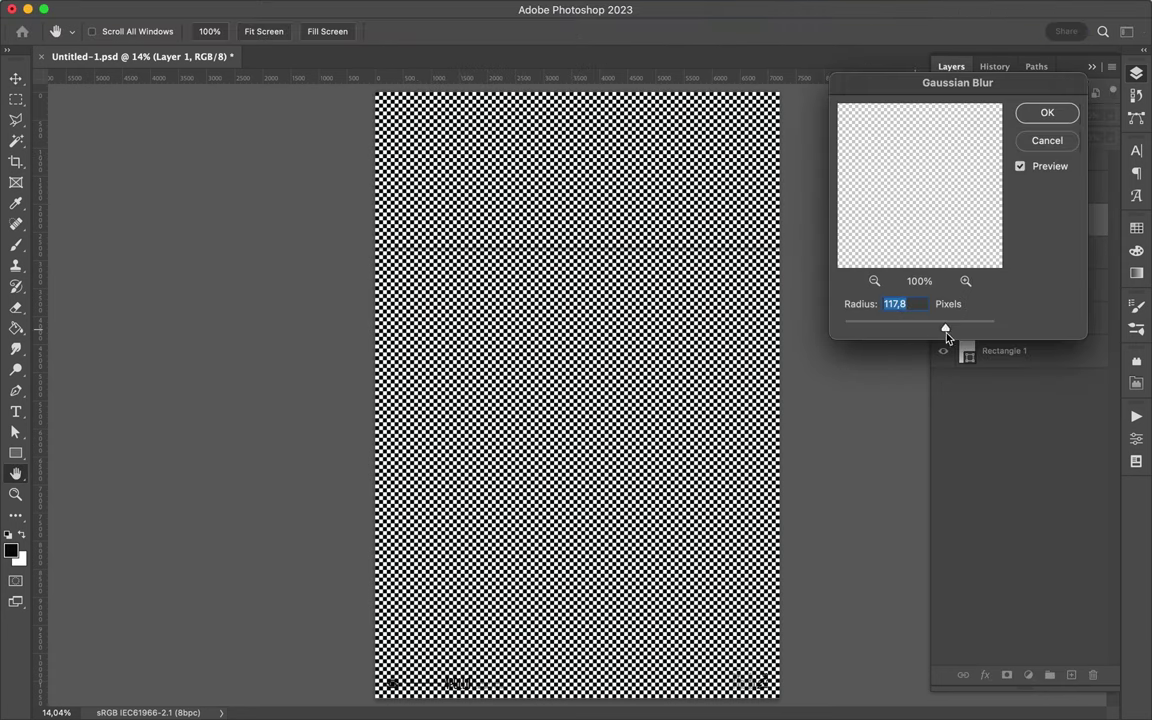
key(Return)
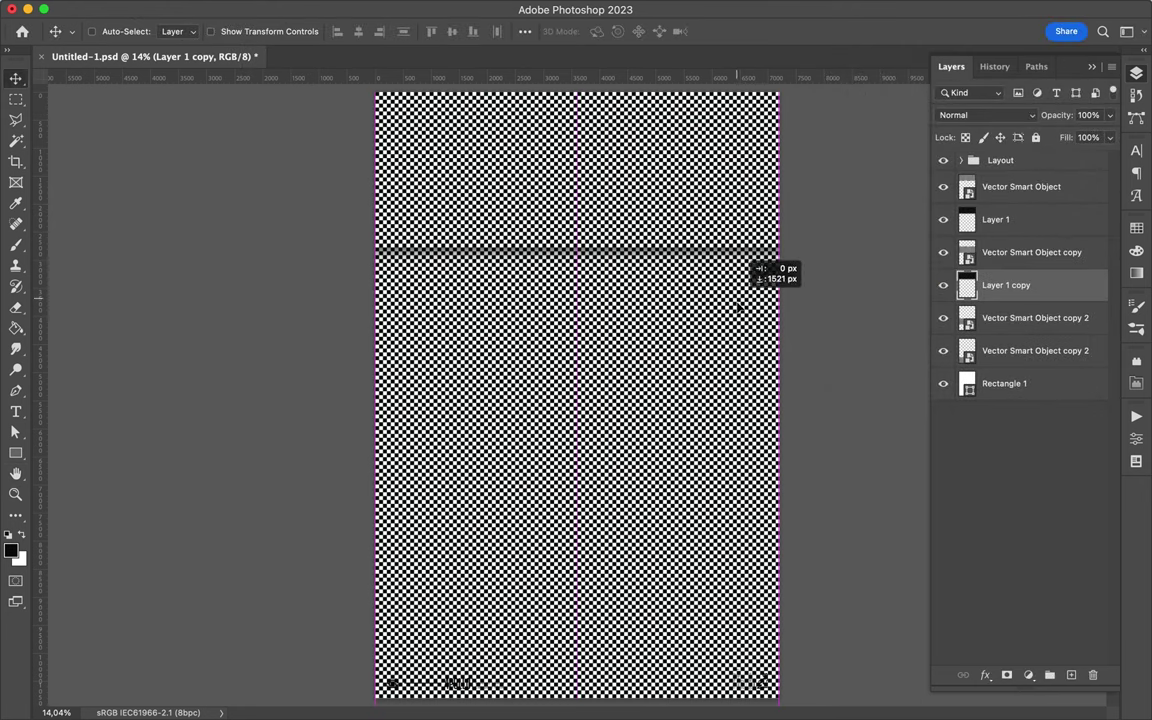
Place two copies of the blurred shadow band lower down the page
drag(704, 258, 704, 400)
drag(704, 258, 700, 530)
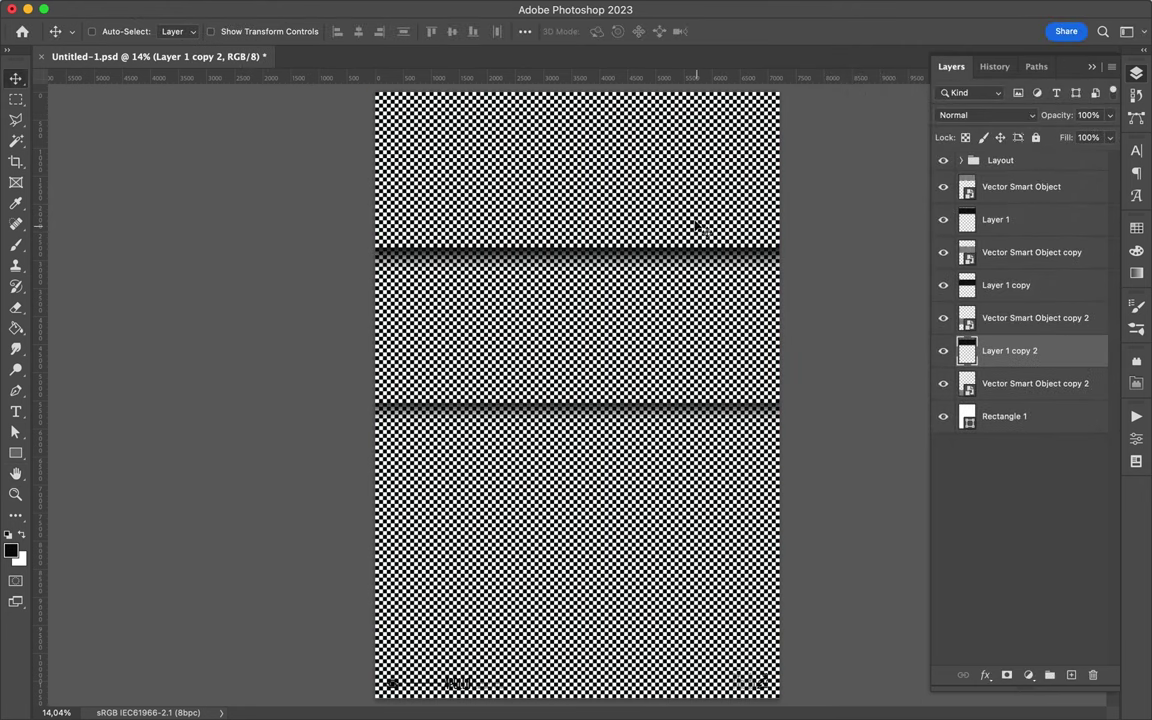
scroll(720, 262, up, 2)
scroll(720, 262, down, 3)
Duplicate the shadow band layer and rotate the copy 45° into a diagonal
key(m)
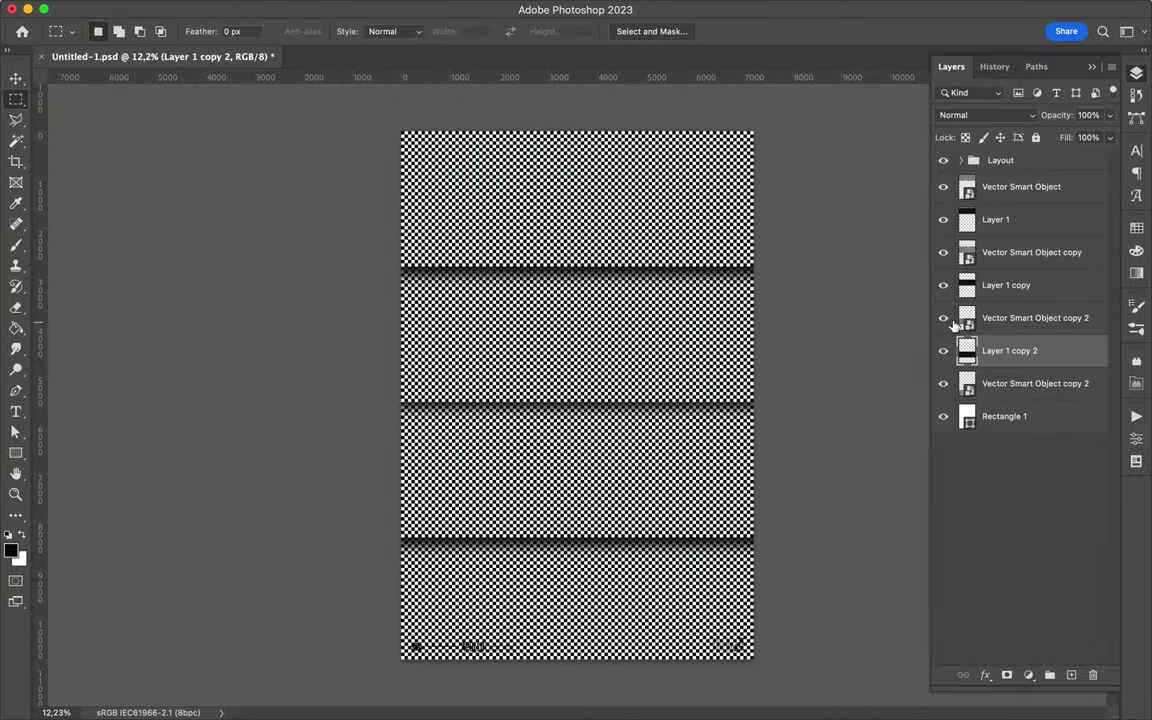
drag(998, 222, 1000, 176)
mouse_move(617, 236)
mouse_down()
mouse_move(501, 234)
mouse_move(527, 141)
mouse_up()
key(ctrl+t)
Lasso a thin strip of the diagonal band into its own layer and move it up-right
key(Return)
key(l)
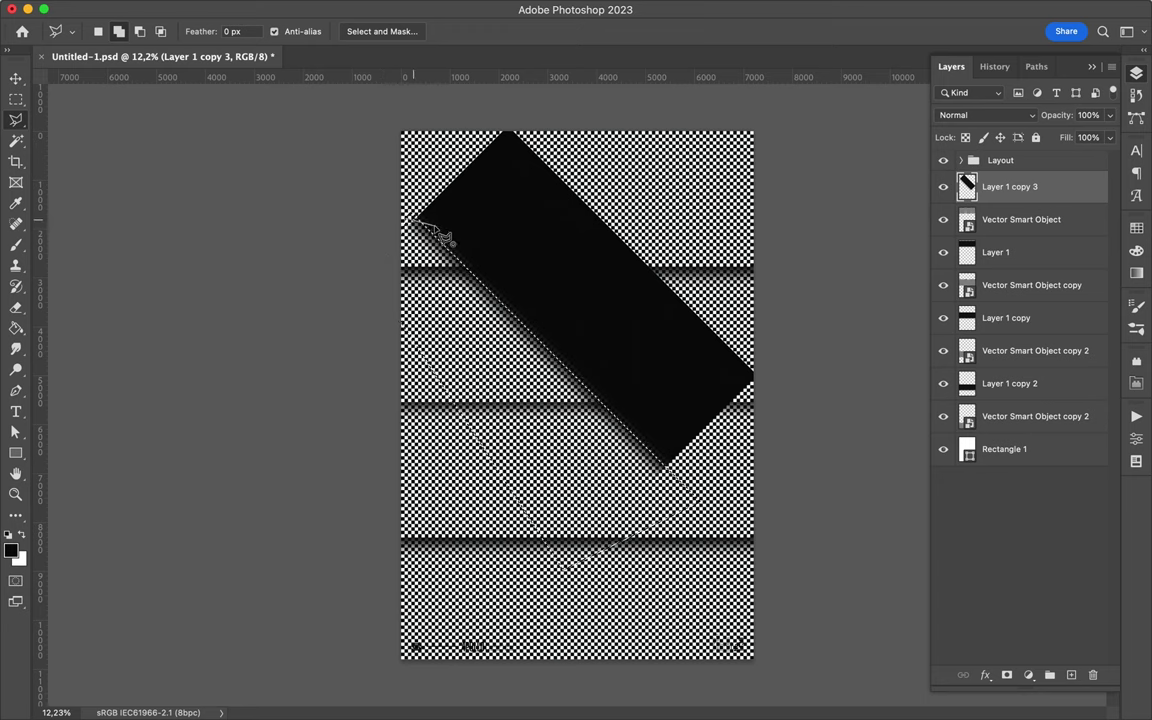
key(ctrl+j)
key(v)
click(943, 219)
drag(628, 464, 774, 418)
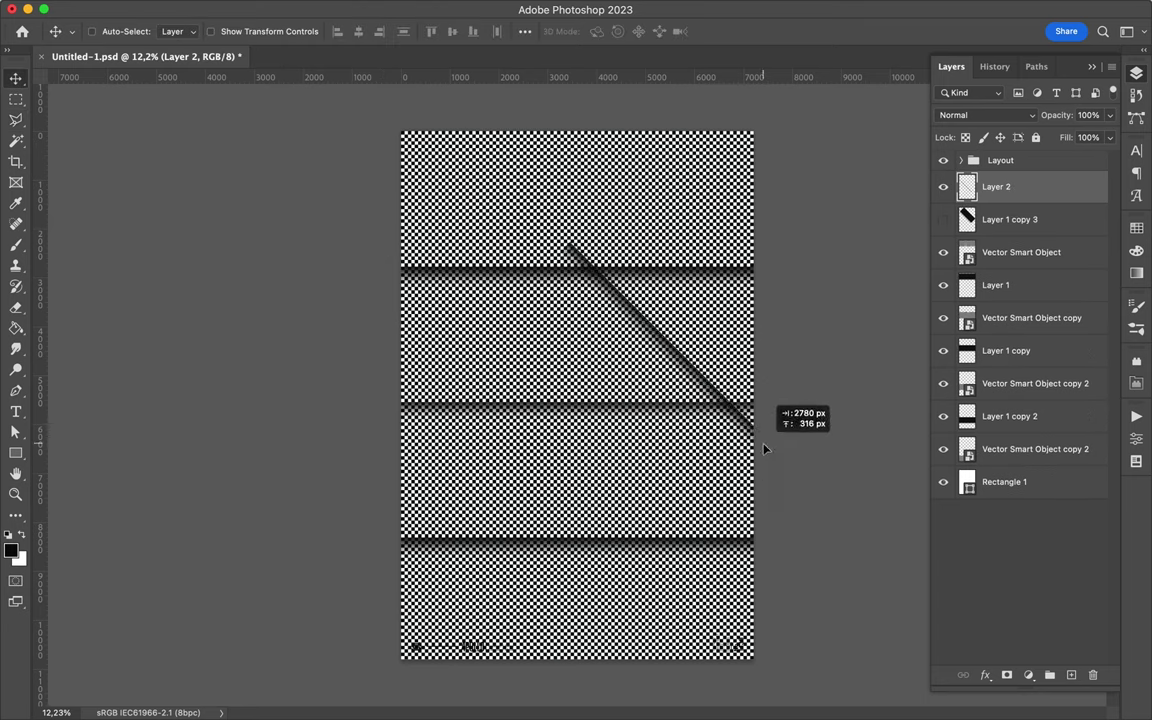
Place a copy of the thin diagonal line down and to the left
key(m)
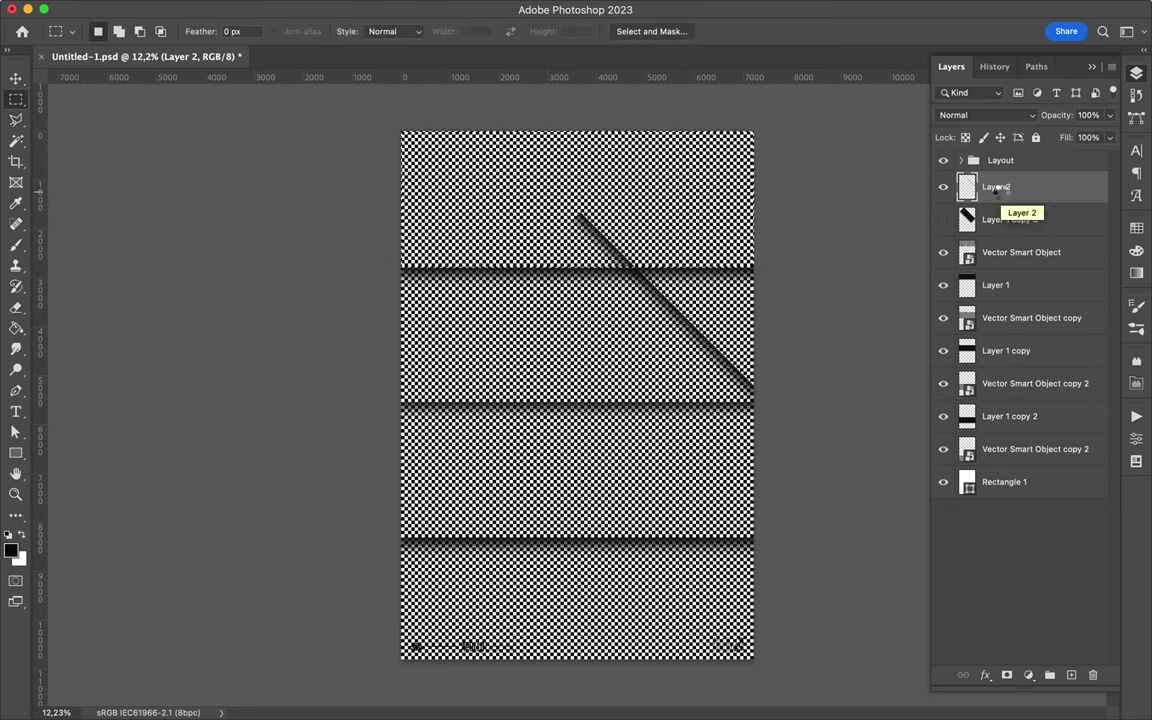
key(v)
click(609, 274)
scroll(648, 357, up, 2)
scroll(648, 357, up, 2)
drag(585, 326, 370, 391)
Flip the copy horizontally, move it to the left side, and group both roof lines
click(242, 9)
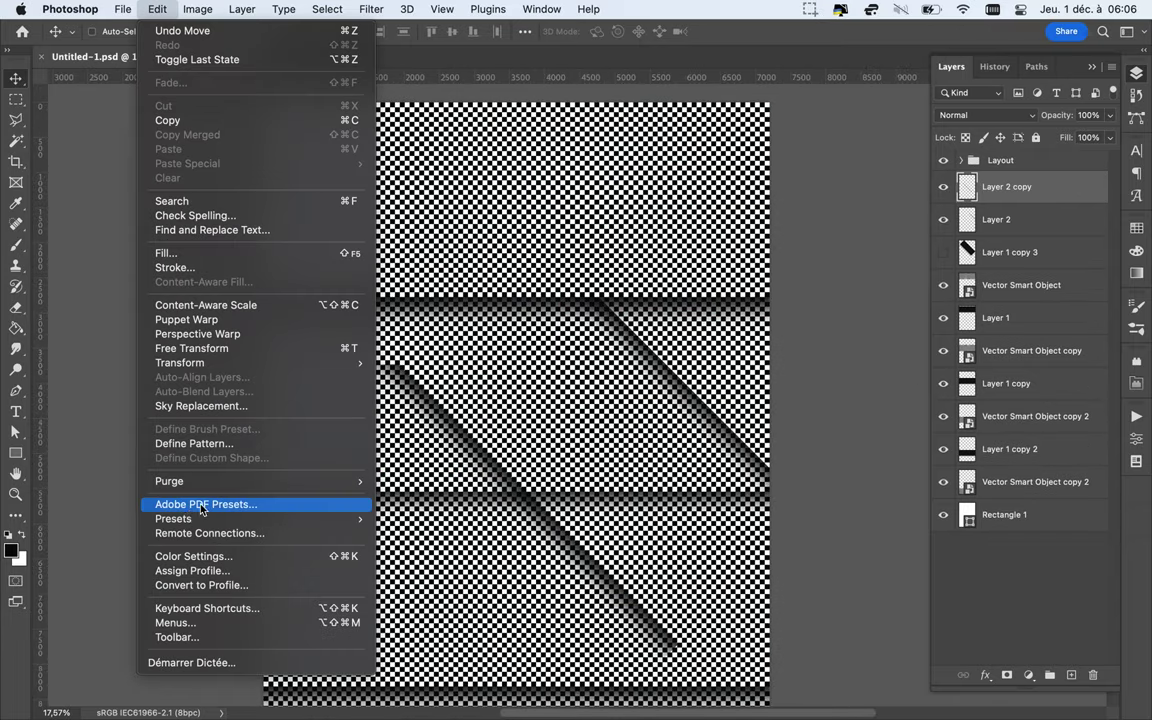
click(400, 645)
mouse_move(470, 560)
mouse_down()
mouse_move(315, 412)
mouse_move(349, 412)
mouse_up()
scroll(390, 388, up, 3)
scroll(390, 388, down, 1)
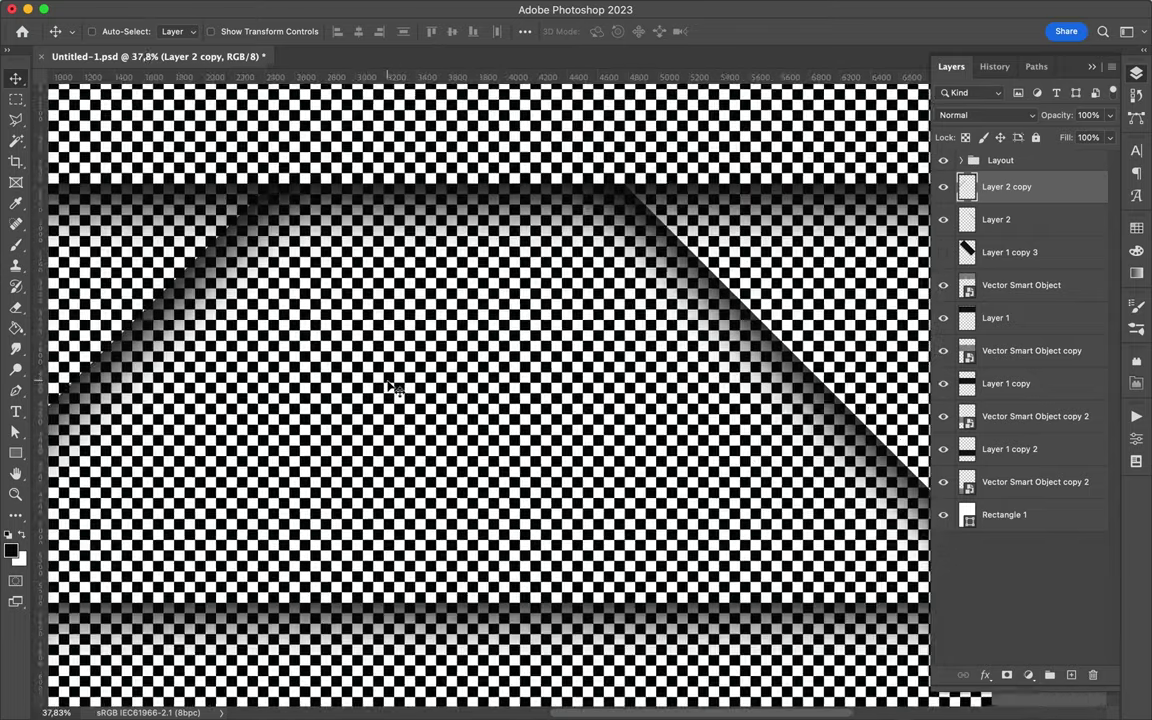
scroll(393, 389, down, 2)
scroll(599, 398, down, 2)
scroll(555, 316, up, 1)
key(super+g)
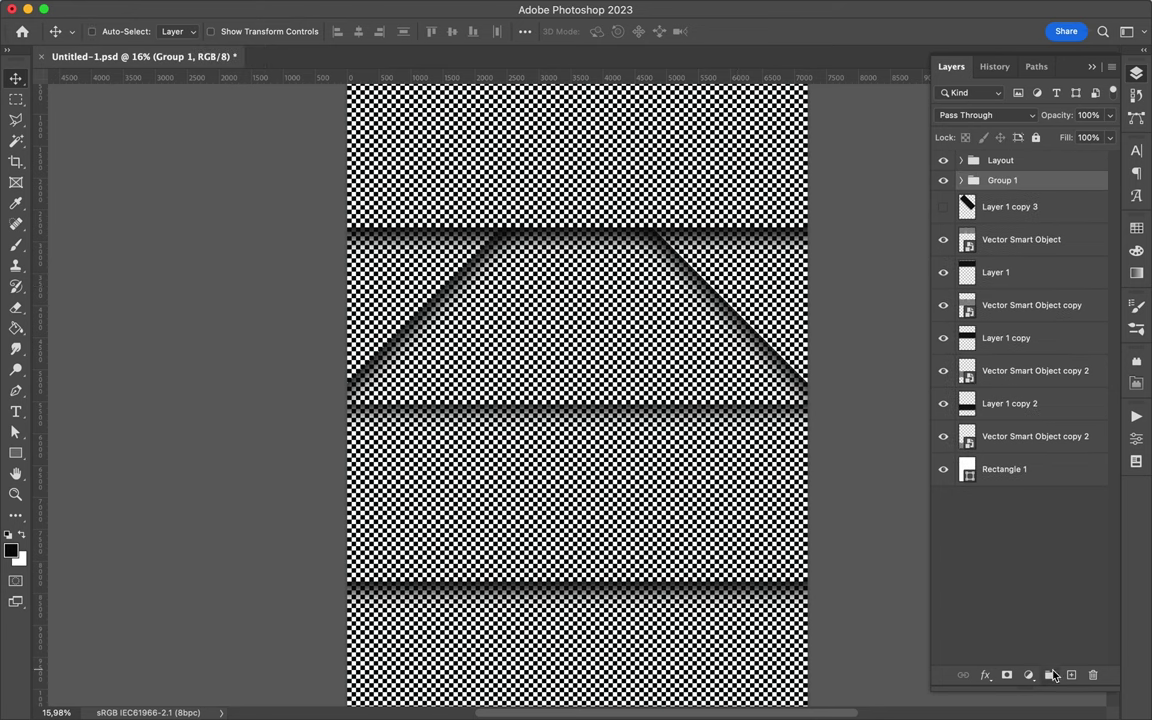
Duplicate a roof line, rotate it upright, and move it left as a column
click(525, 31)
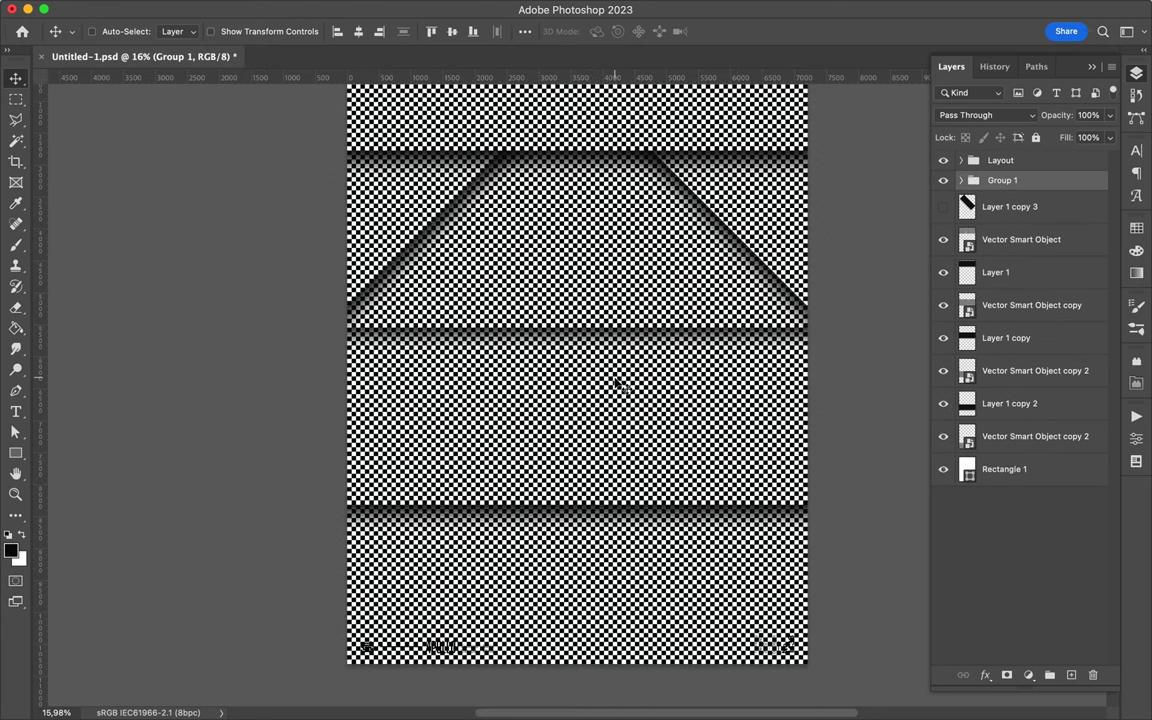
scroll(617, 381, down, 2)
click(961, 180)
click(961, 180)
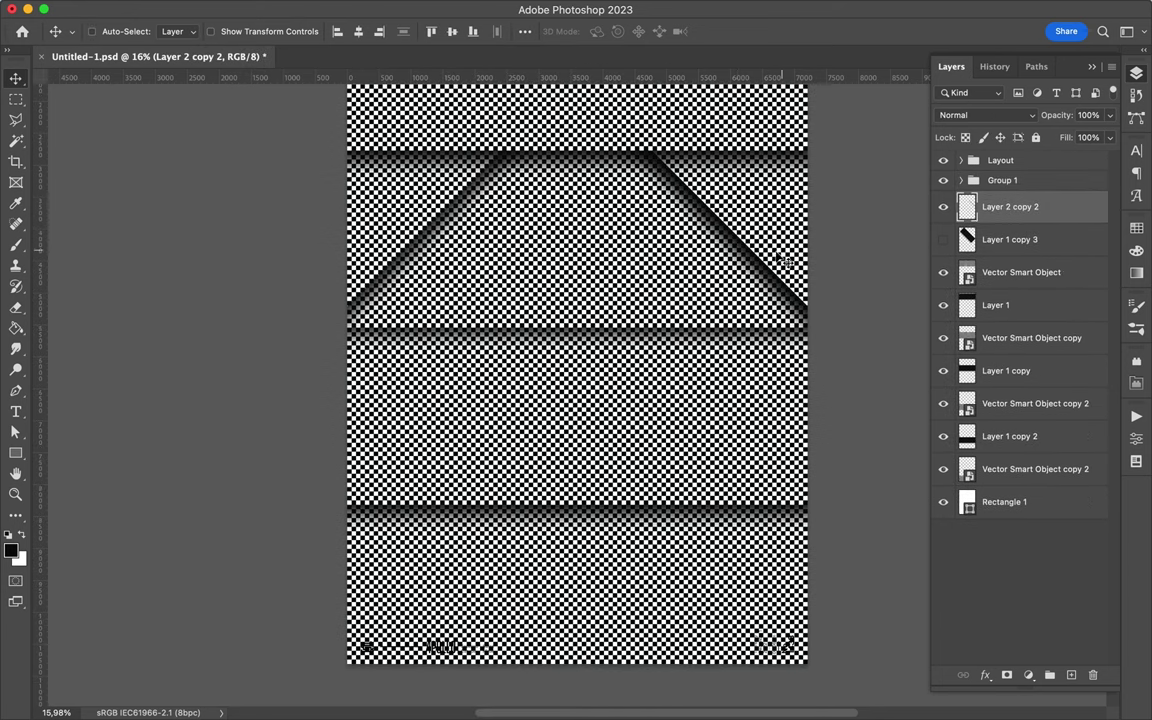
key(super+t)
drag(840, 540, 700, 620)
drag(648, 323, 510, 320)
key(Return)
Copy the vertical column to the right and group both columns as Group 2
drag(510, 383, 637, 383)
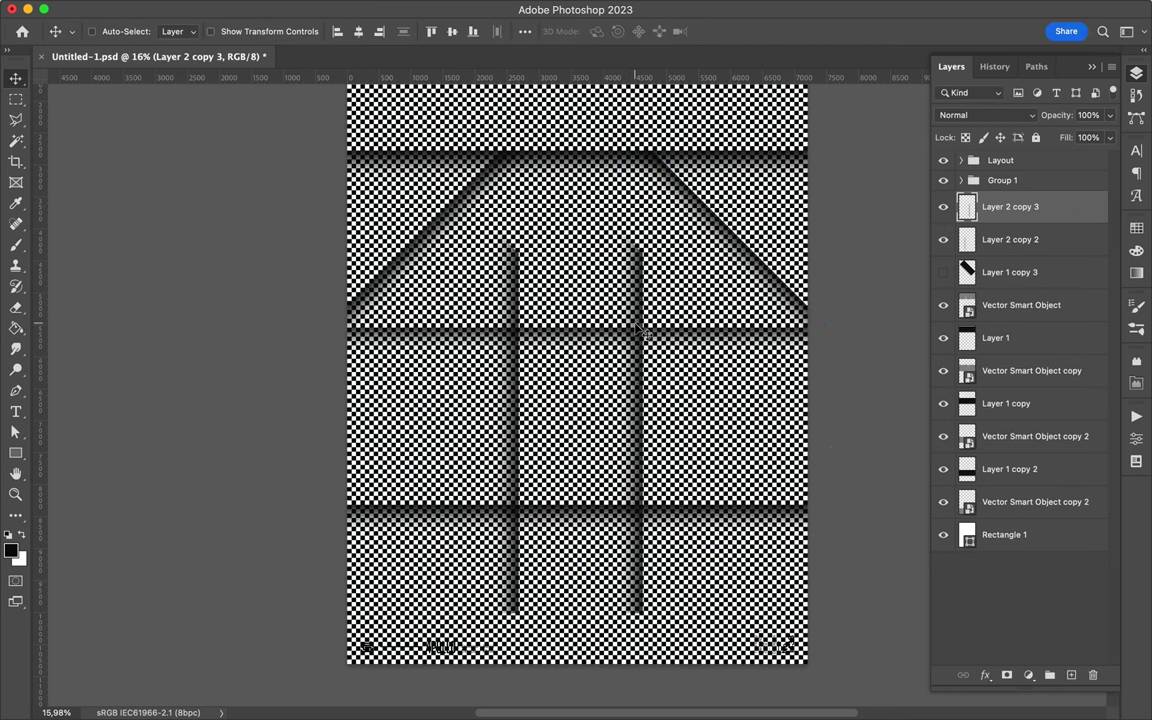
key(super+g)
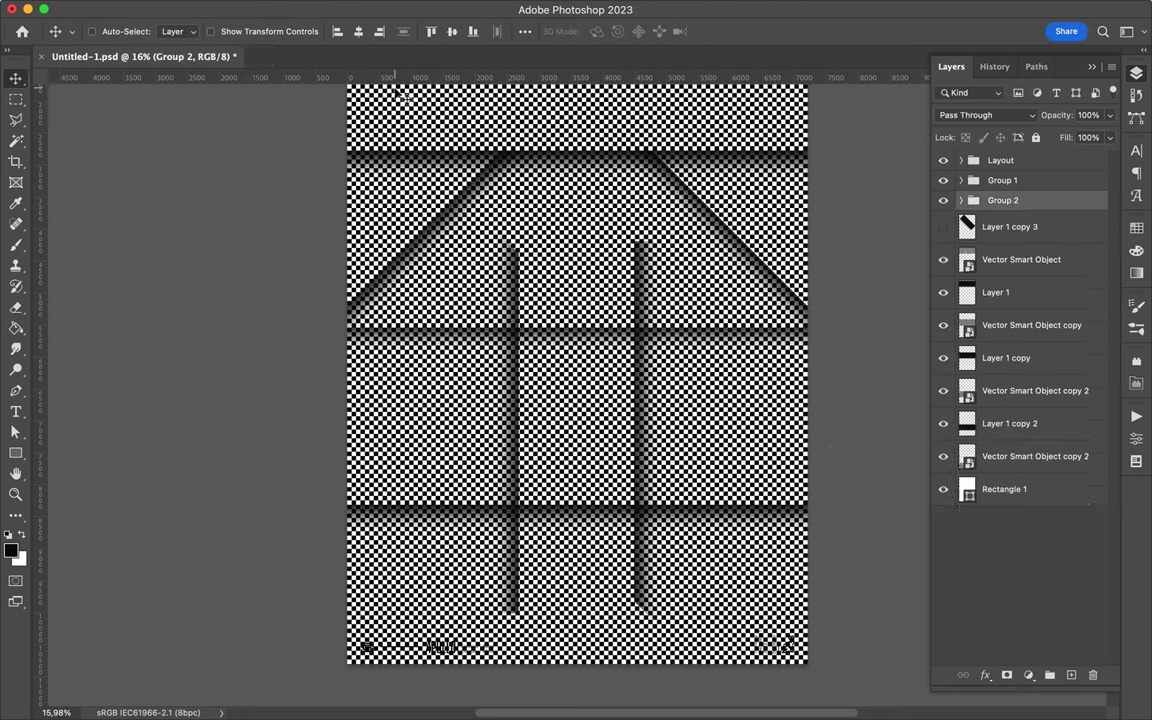
super+click(967, 262)
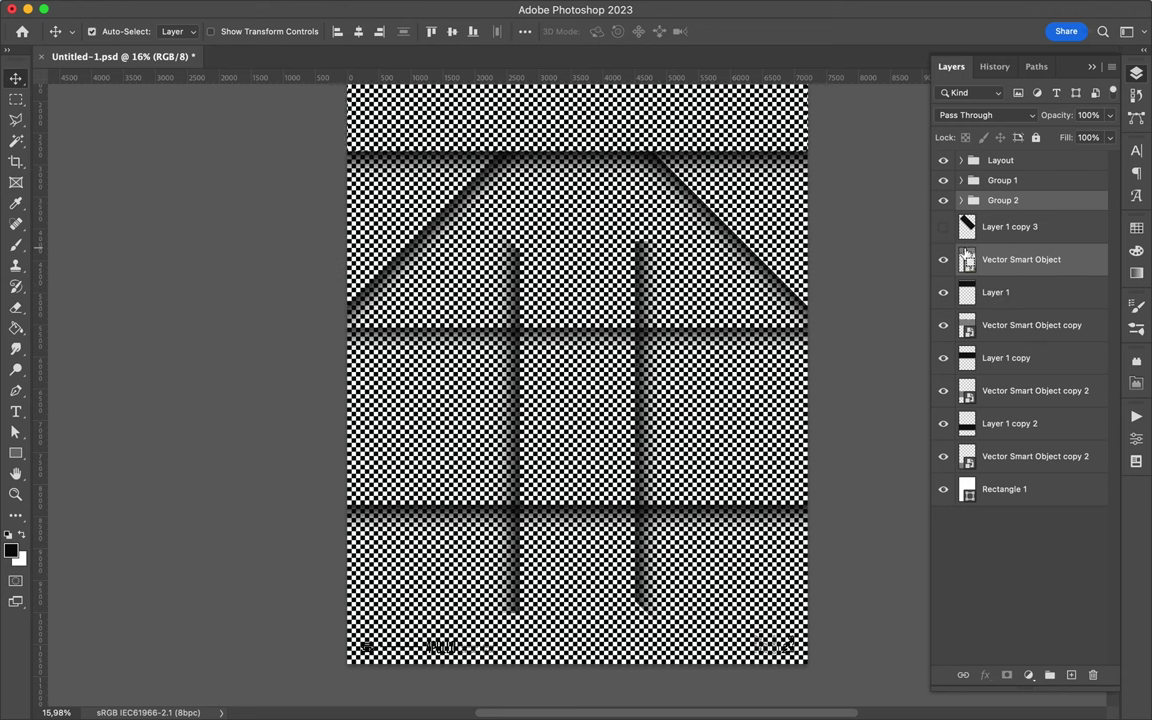
scroll(967, 256, up, 2)
click(967, 257)
Check the column lines inside Group 2, collapse it, and fit the poster on screen
super+click(857, 261)
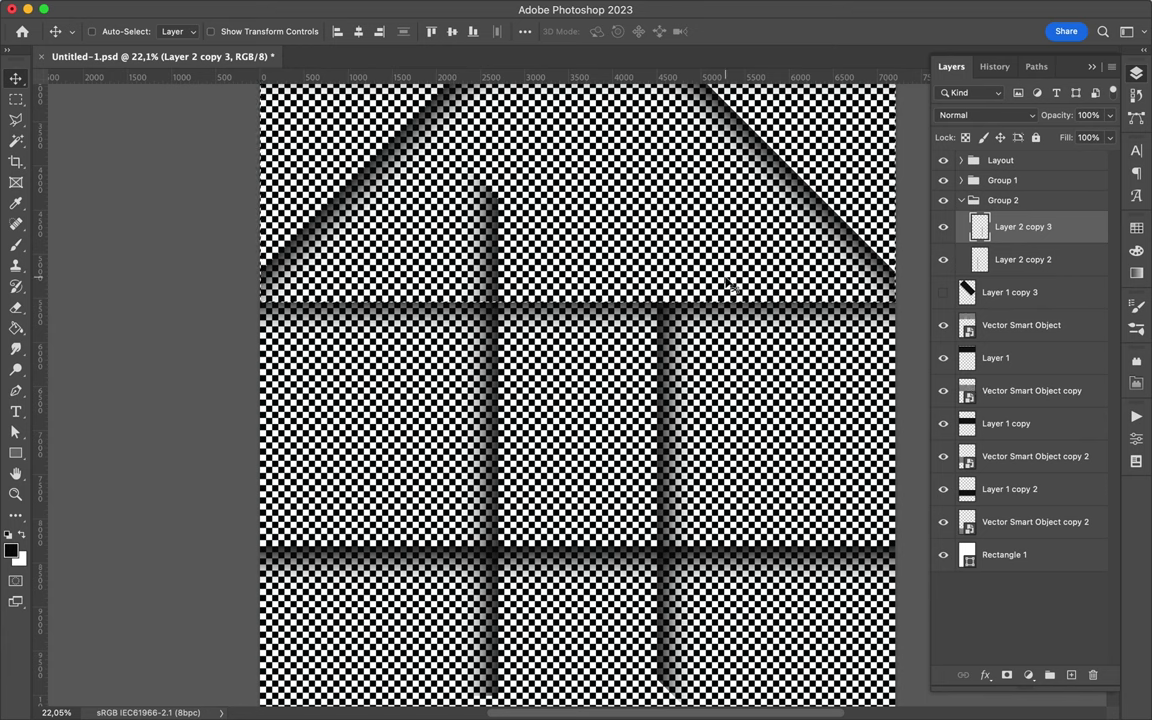
click(1055, 265)
click(1011, 237)
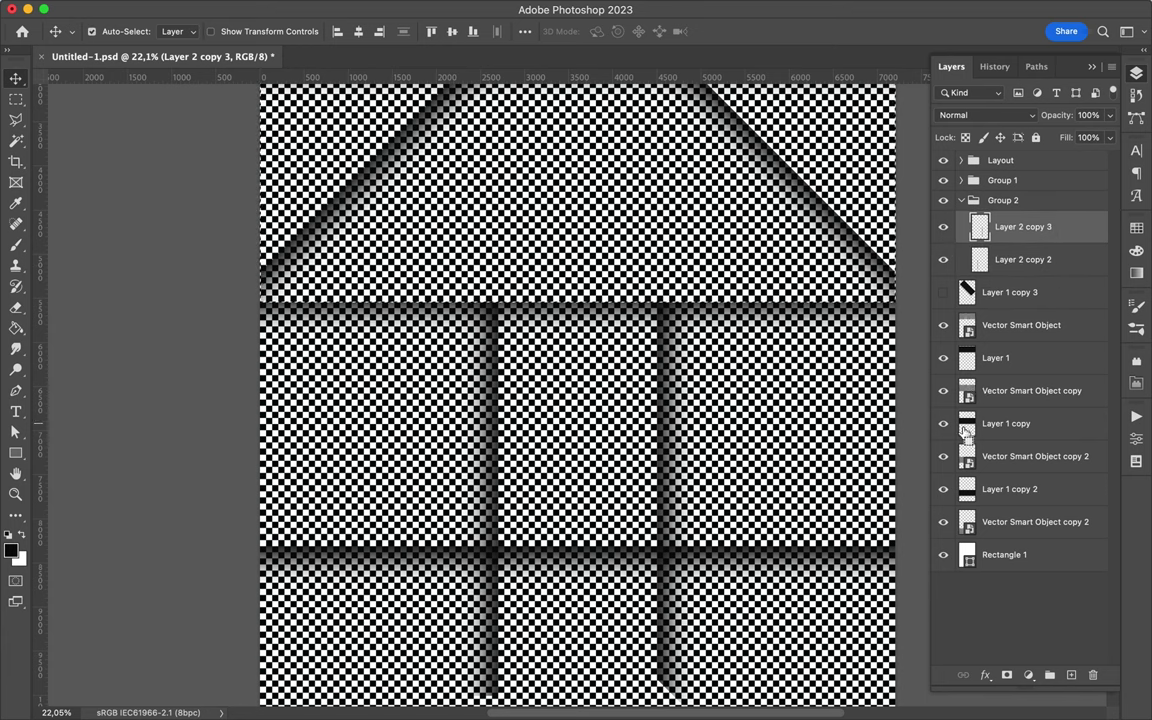
click(961, 200)
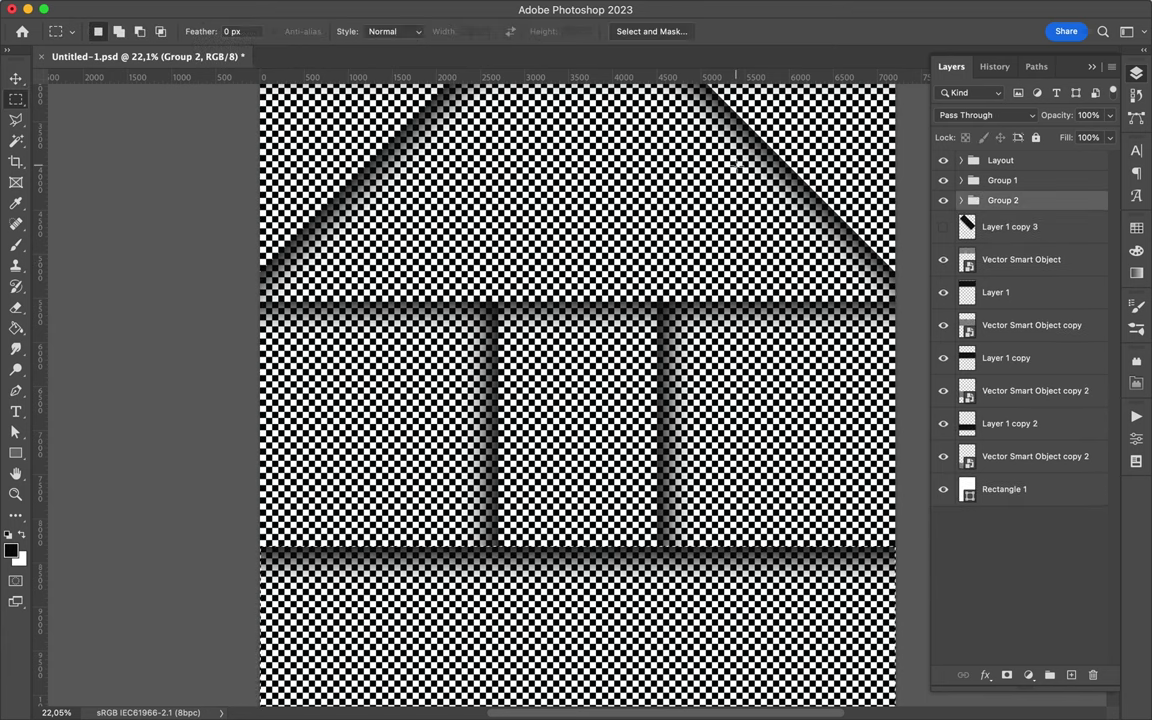
key(super+0)
scroll(511, 333, down, 1)
scroll(511, 333, up, 3)
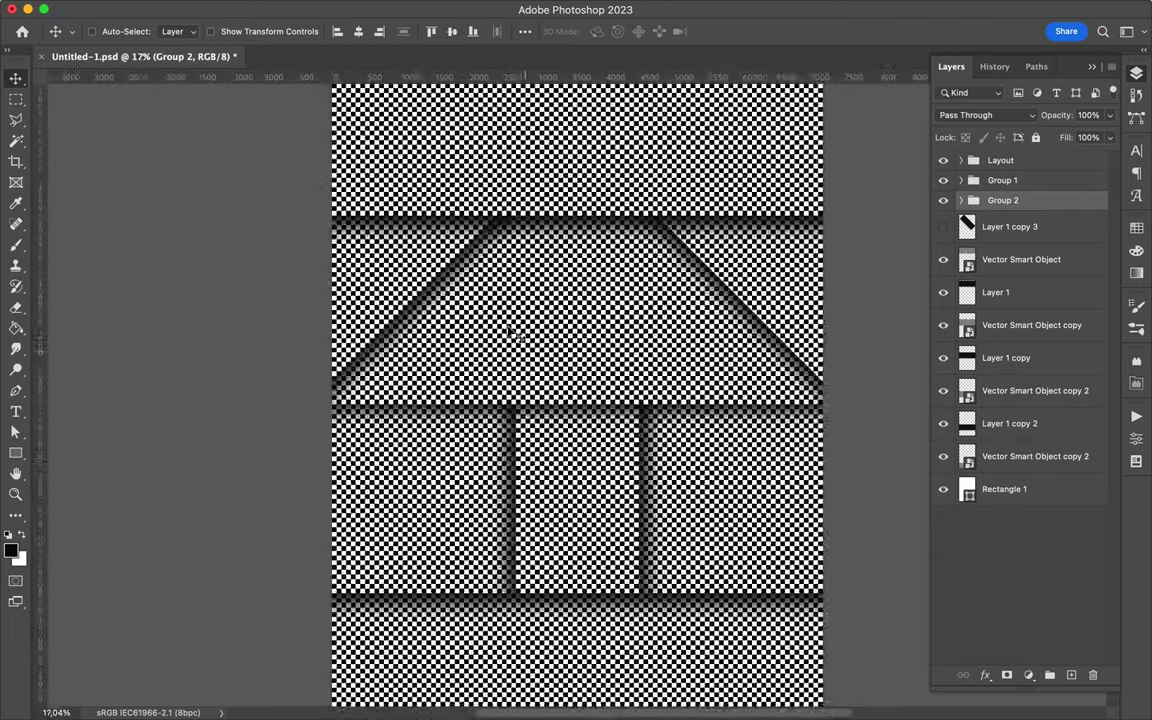
Select Layer 2 copy 2 and copy 3 and duplicate both columns to the left
scroll(511, 333, down, 3)
click(531, 465)
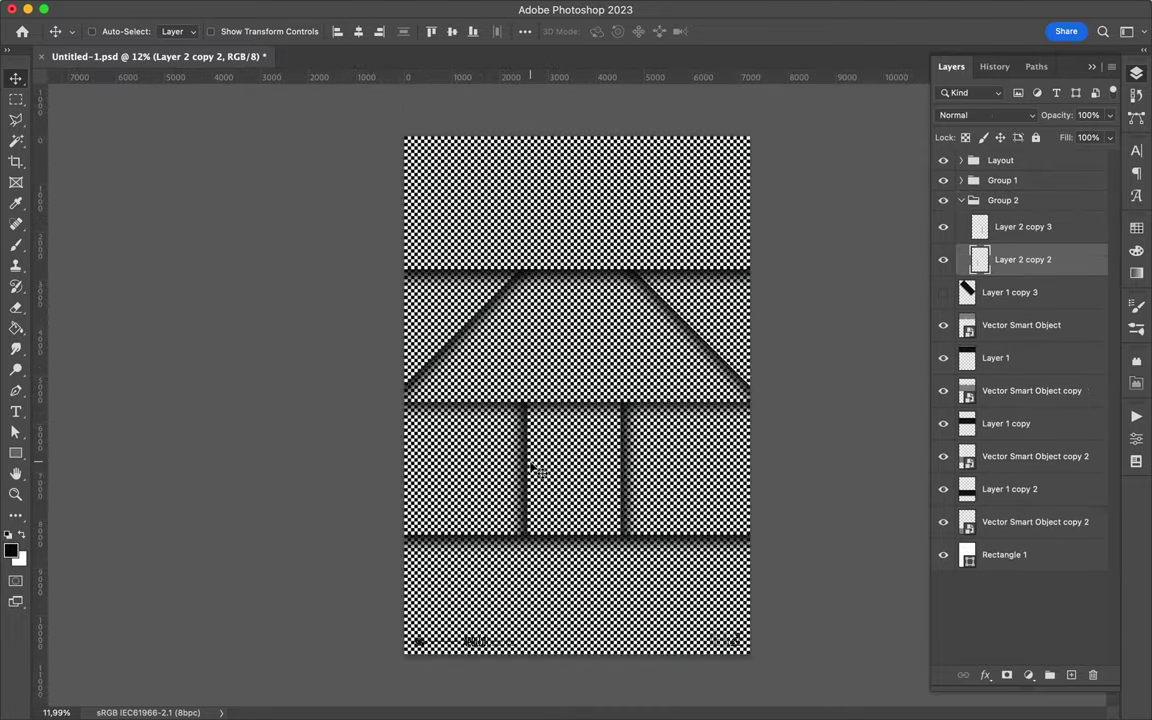
click(628, 475)
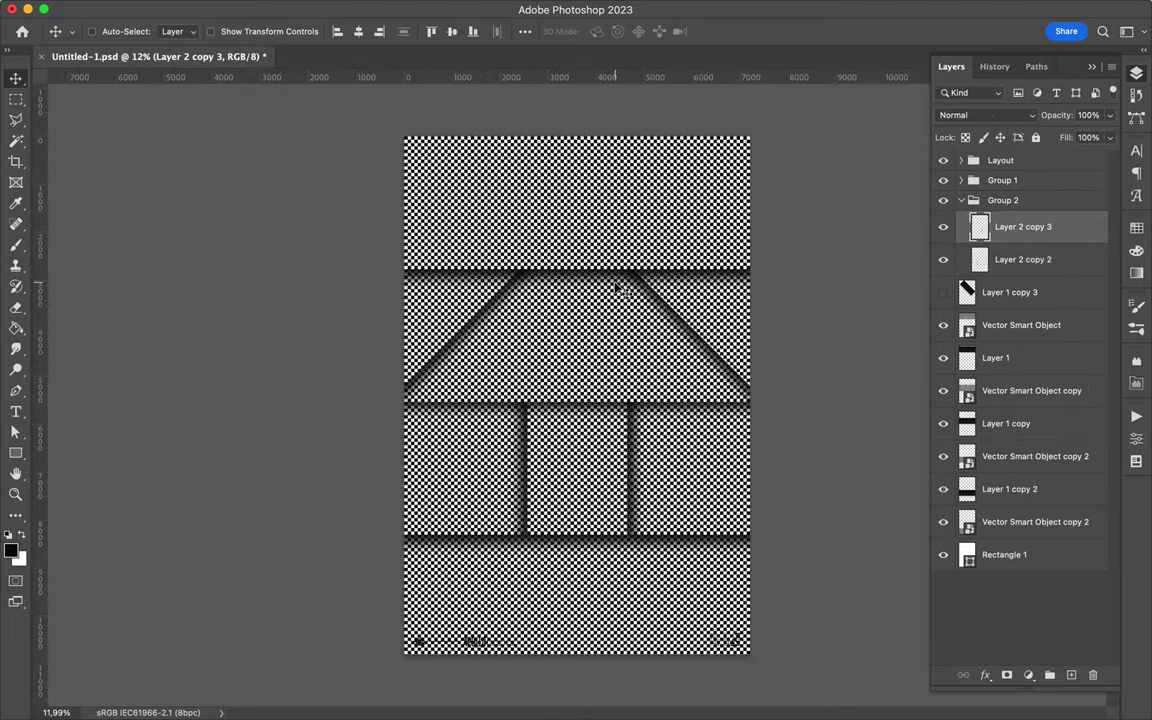
scroll(600, 260, up, 3)
scroll(600, 260, down, 2)
drag(450, 453, 330, 513)
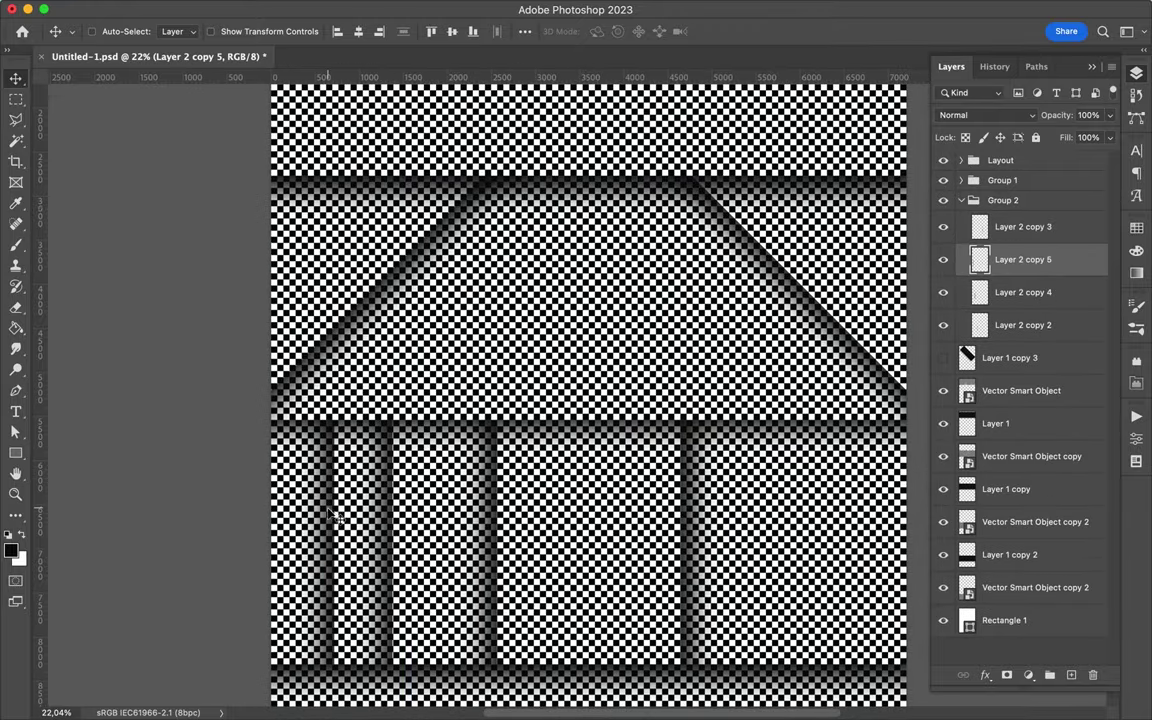
Duplicate the two new left columns over to the right side
click(362, 463)
shift+click(305, 470)
drag(305, 470, 776, 475)
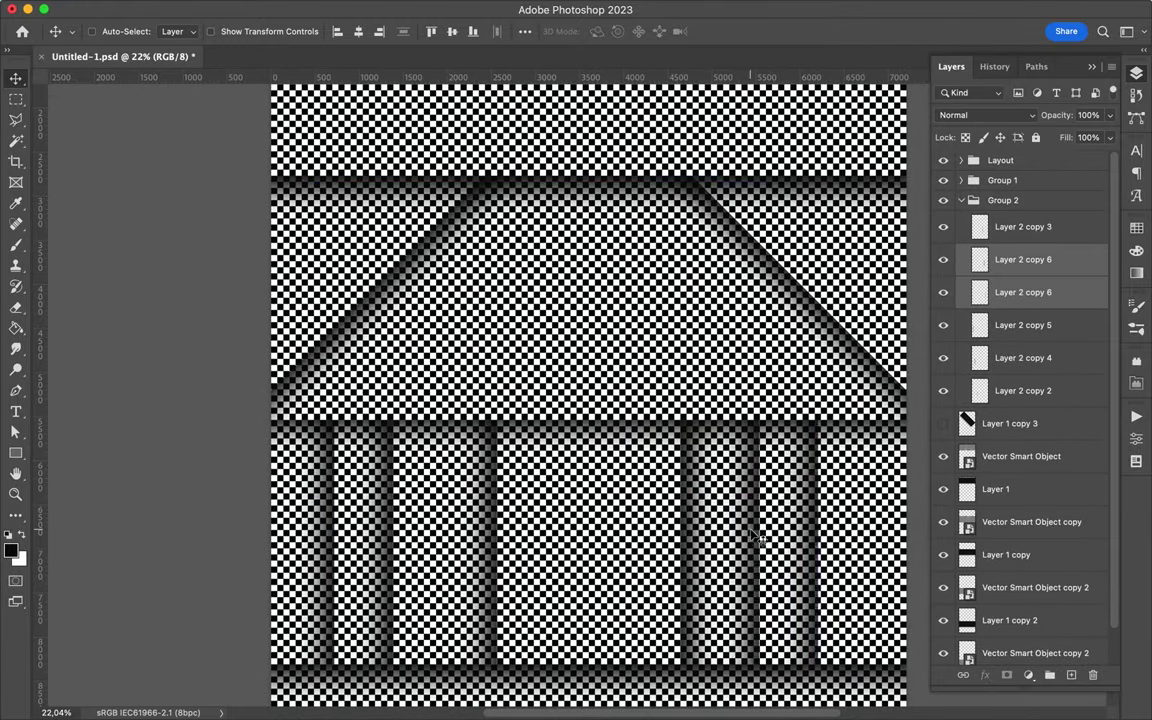
scroll(776, 475, down, 1)
scroll(796, 537, down, 1)
scroll(797, 540, down, 1)
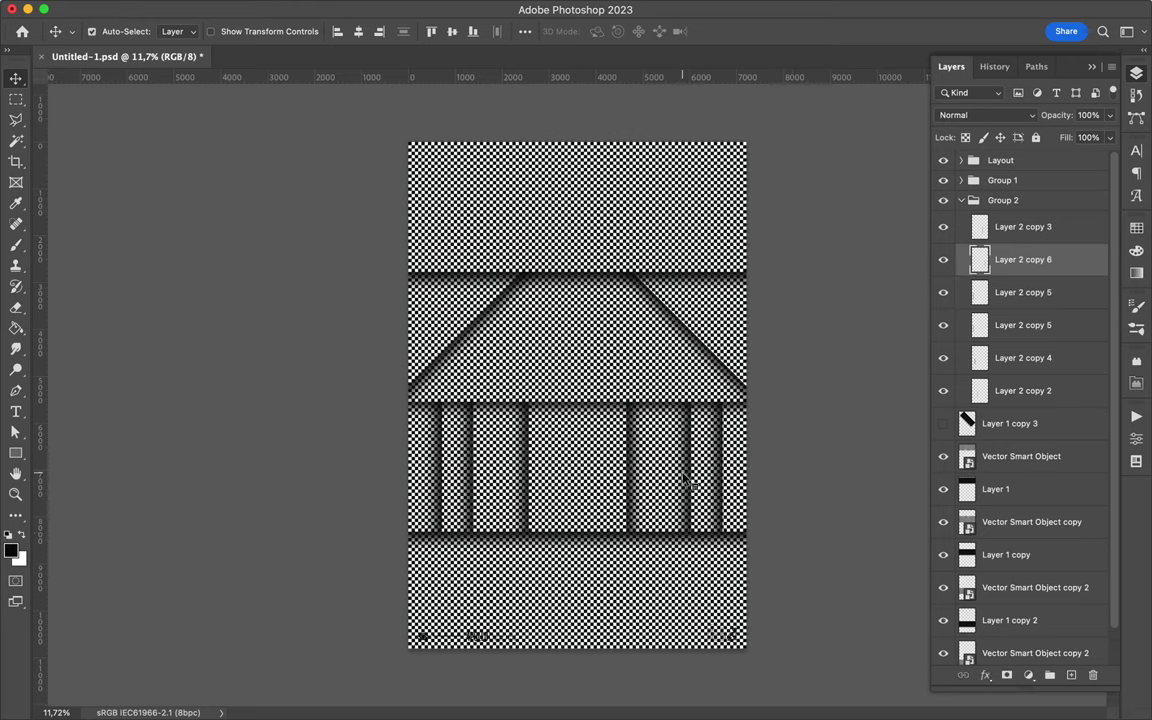
Transform the two right-hand columns, shifting them up and left
key(m)
key(ctrl+t)
mouse_move(716, 465)
mouse_down()
mouse_move(698, 415)
mouse_move(680, 447)
mouse_up()
key(Return)
Create a new top layer and brush a thick black ring over the roof peak
key(v)
key(ctrl+shift+alt+n)
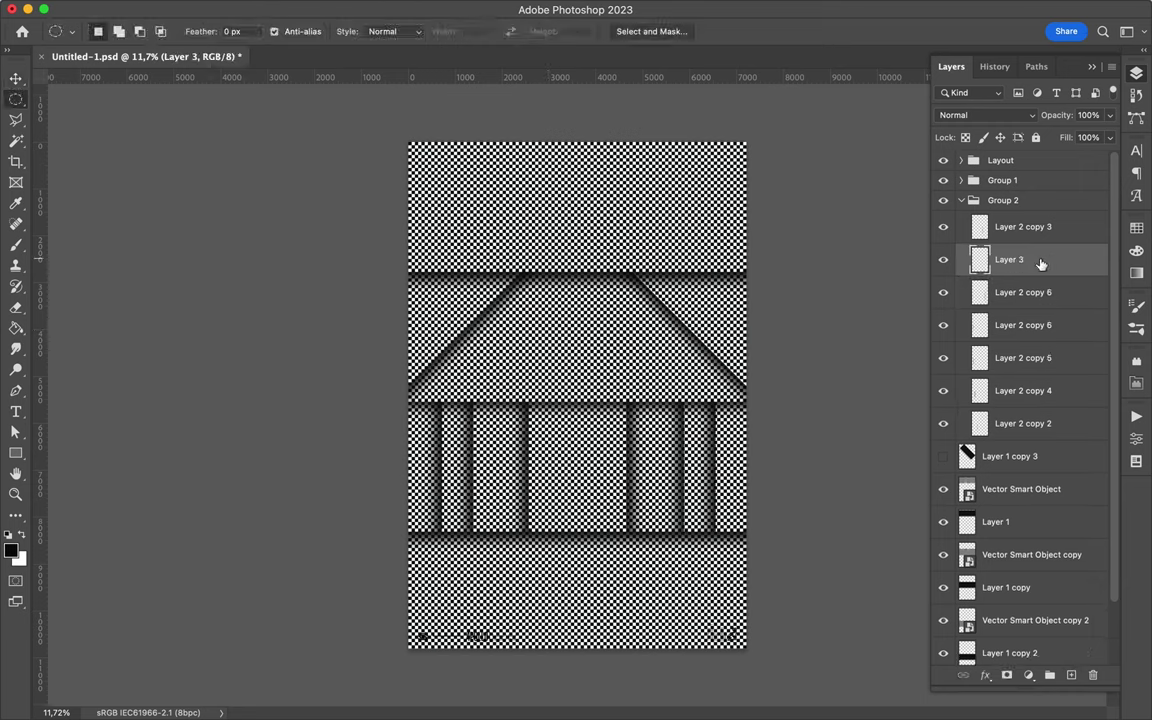
drag(1035, 258, 1010, 176)
key(b)
drag(470, 255, 560, 292)
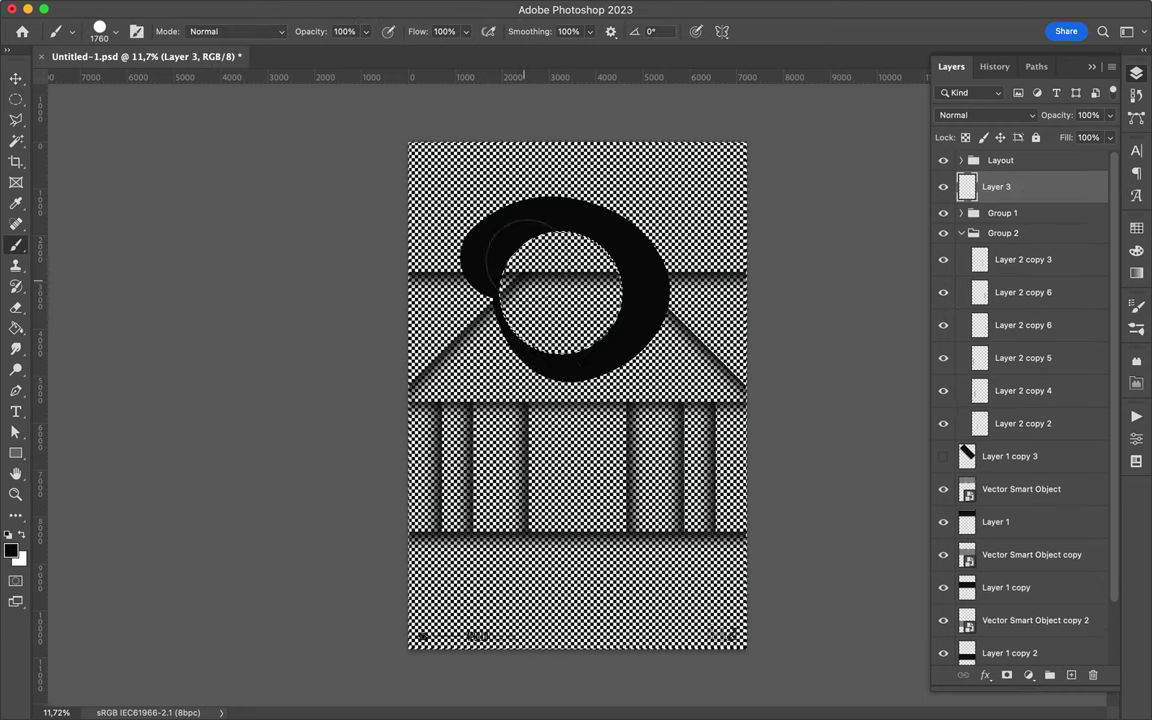
Add empty Layer 4 above the ring and reselect ring Layer 3 for filtering
key(v)
click(376, 10)
key(Escape)
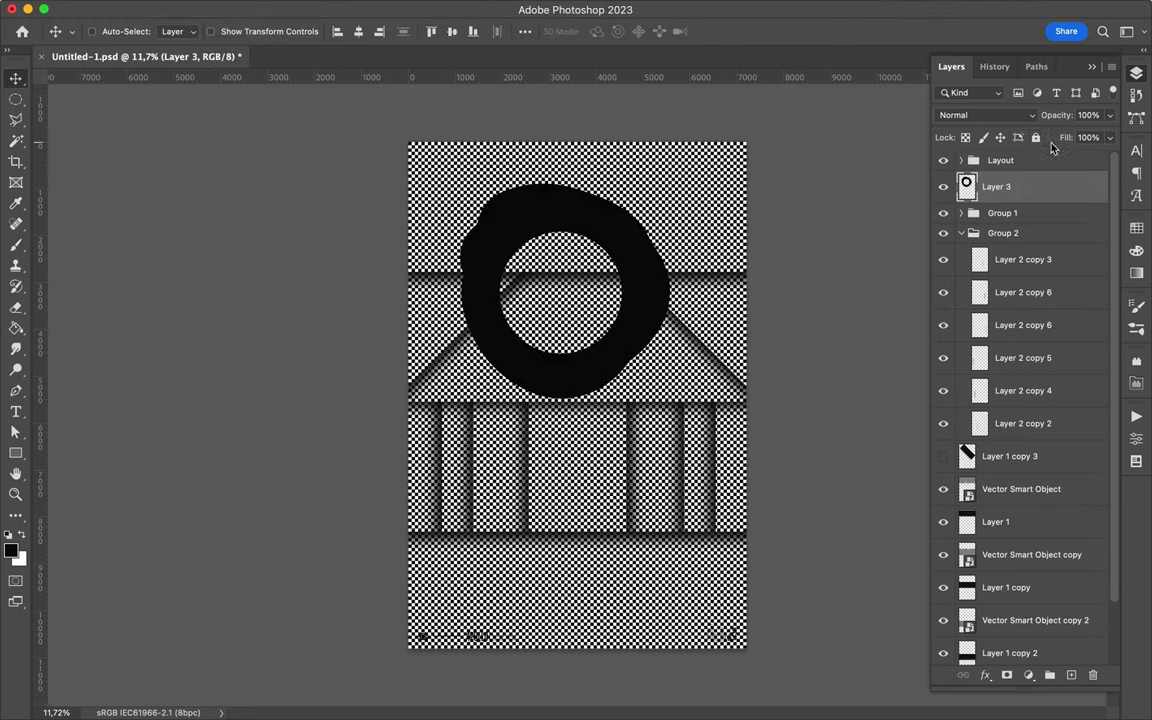
key(m)
key(ctrl+shift+alt+n)
key(g)
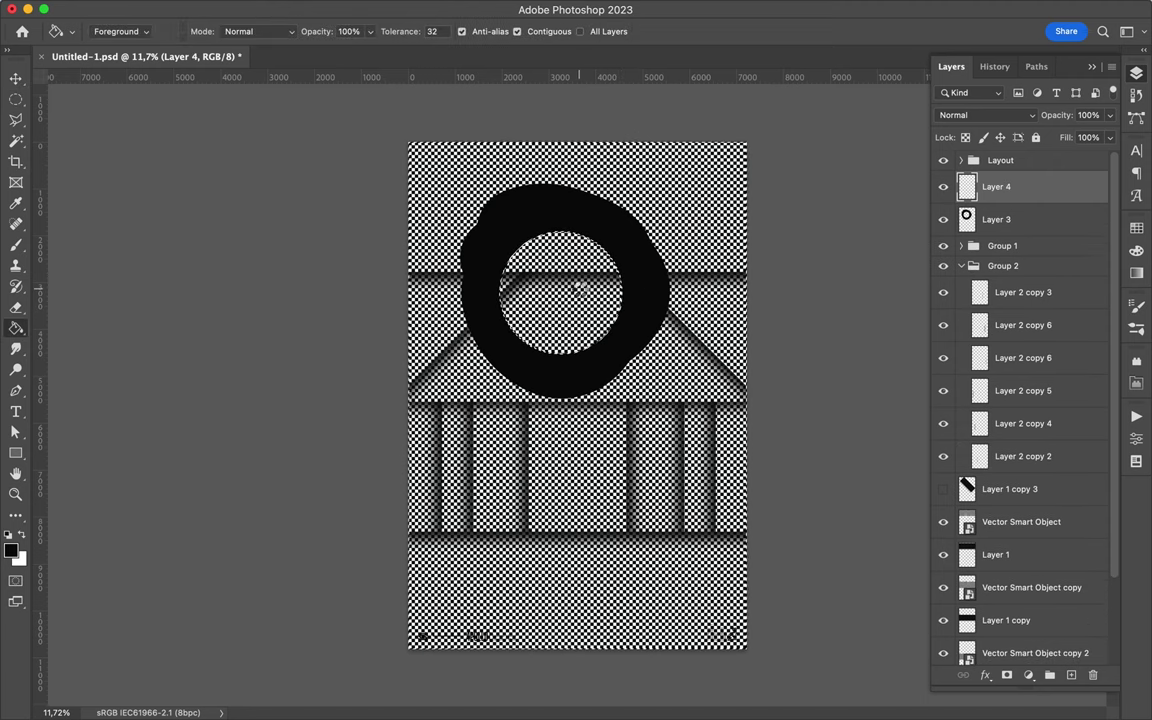
click(996, 219)
key(m)
click(375, 8)
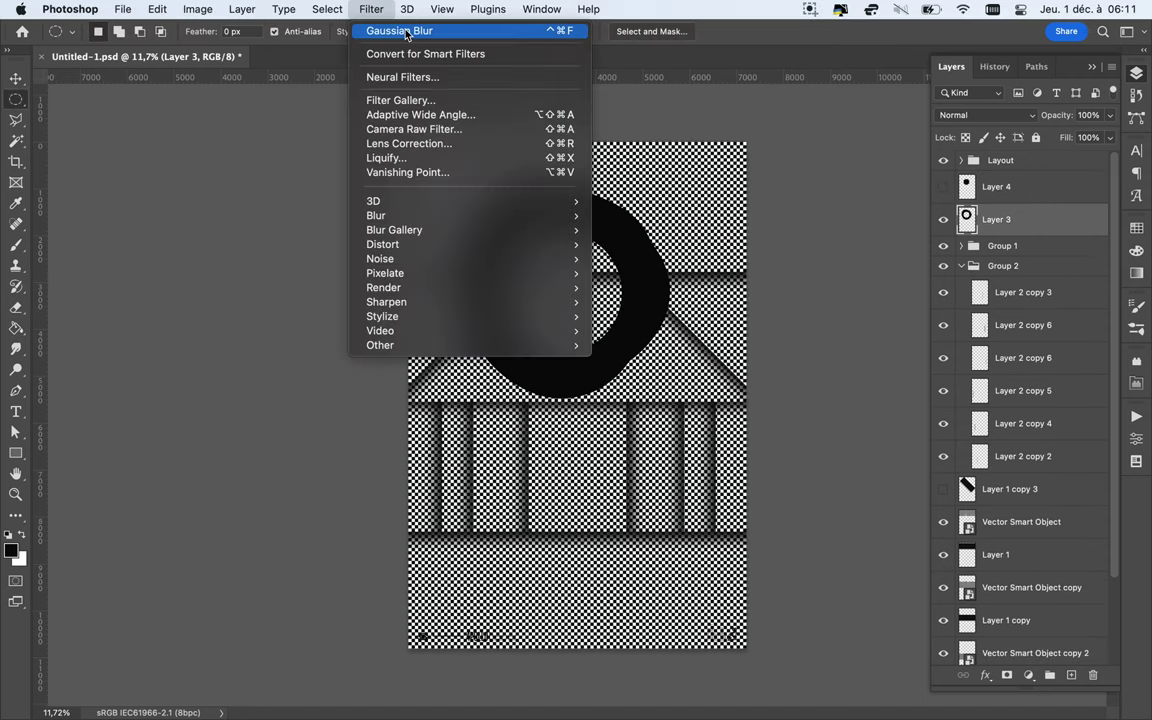
Apply a Gaussian Blur to the black ring and move the blurred circle upward
click(385, 48)
key(v)
key(ctrl+z)
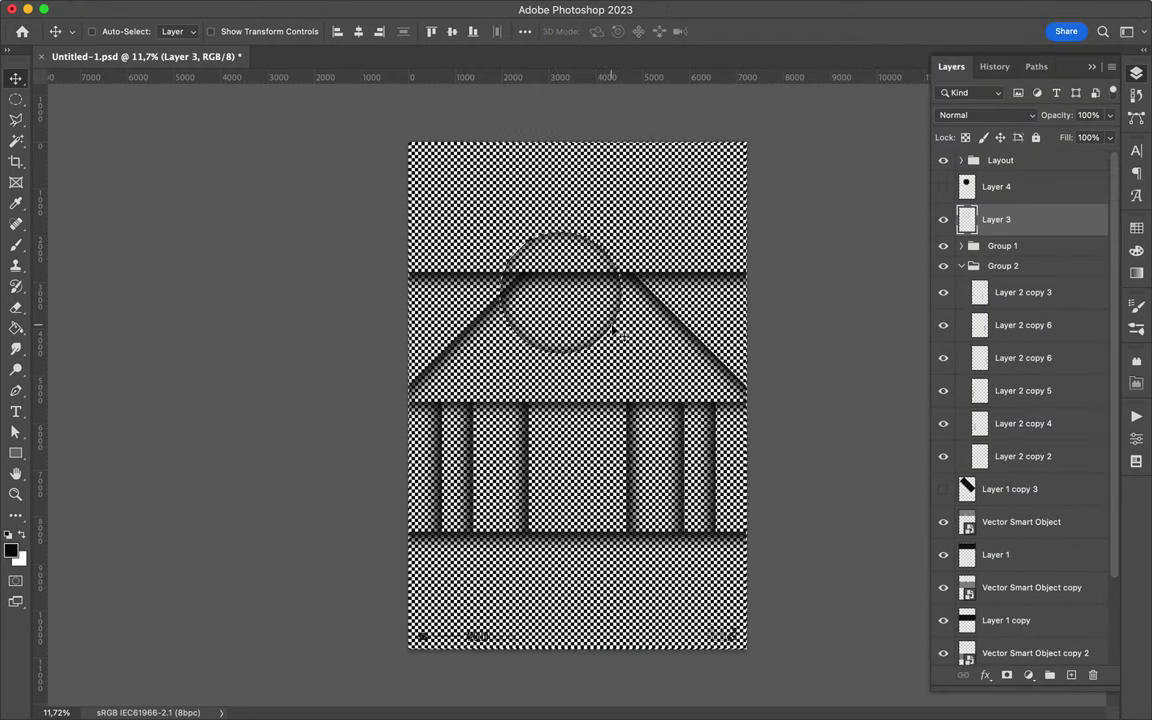
drag(605, 330, 620, 245)
Duplicate the blurred circle and move the circles down 779 px to the bottom edge
key(ctrl+j)
drag(625, 149, 621, 632)
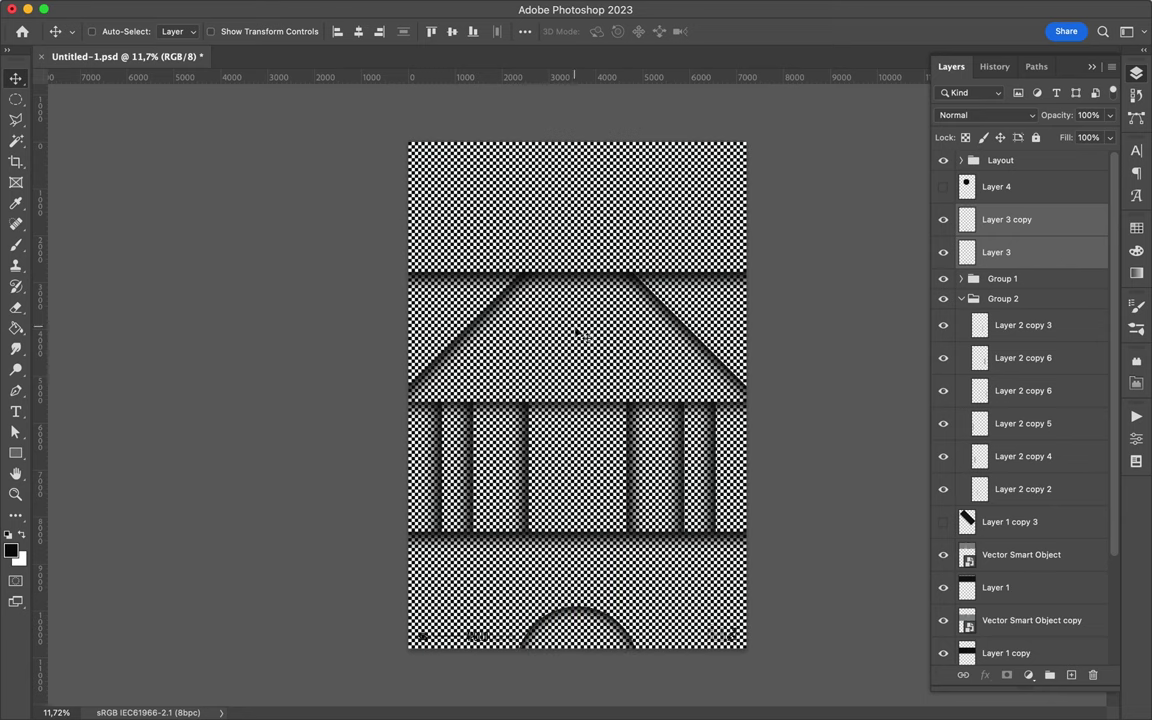
super+click(440, 475)
Delete the extra column layers and reposition the remaining left and right columns
key(BackSpace)
drag(644, 490, 450, 492)
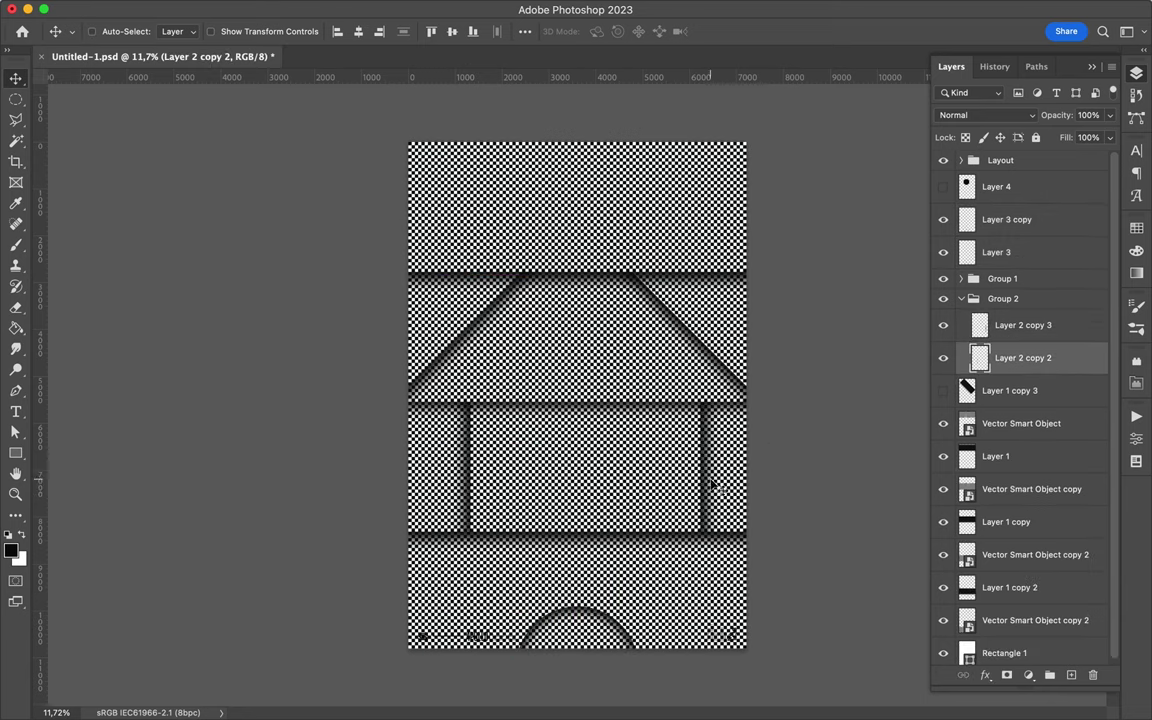
drag(707, 486, 694, 482)
Move both roof diagonals up 984 px, duplicate them, and shift the columns upward
super+click(692, 325)
shift+super+click(436, 299)
drag(436, 299, 436, 144)
key(super+j)
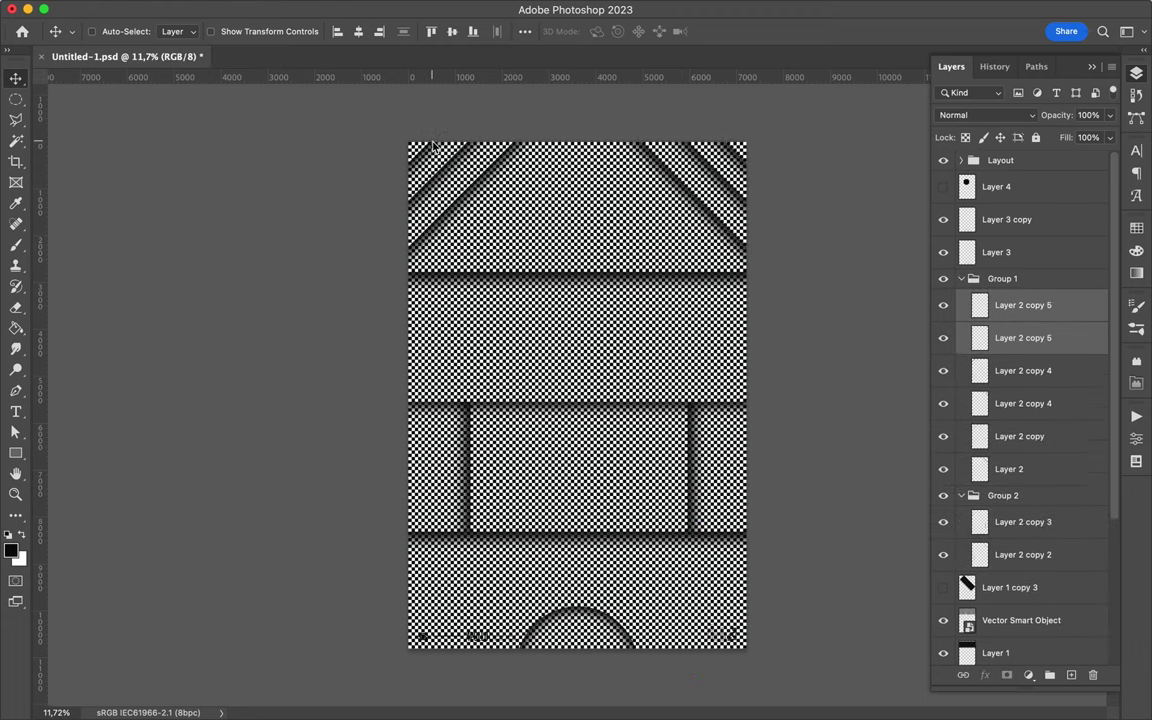
super+click(694, 483)
mouse_move(694, 483)
mouse_down()
mouse_move(683, 370)
mouse_move(695, 355)
mouse_move(692, 450)
mouse_up()
Keep one circle layer, move it into the middle band, and shrink it
click(590, 620)
shift+click(1059, 252)
key(super+e)
mouse_move(633, 613)
mouse_down()
mouse_move(633, 287)
mouse_move(570, 374)
mouse_up()
key(super+t)
key(Return)
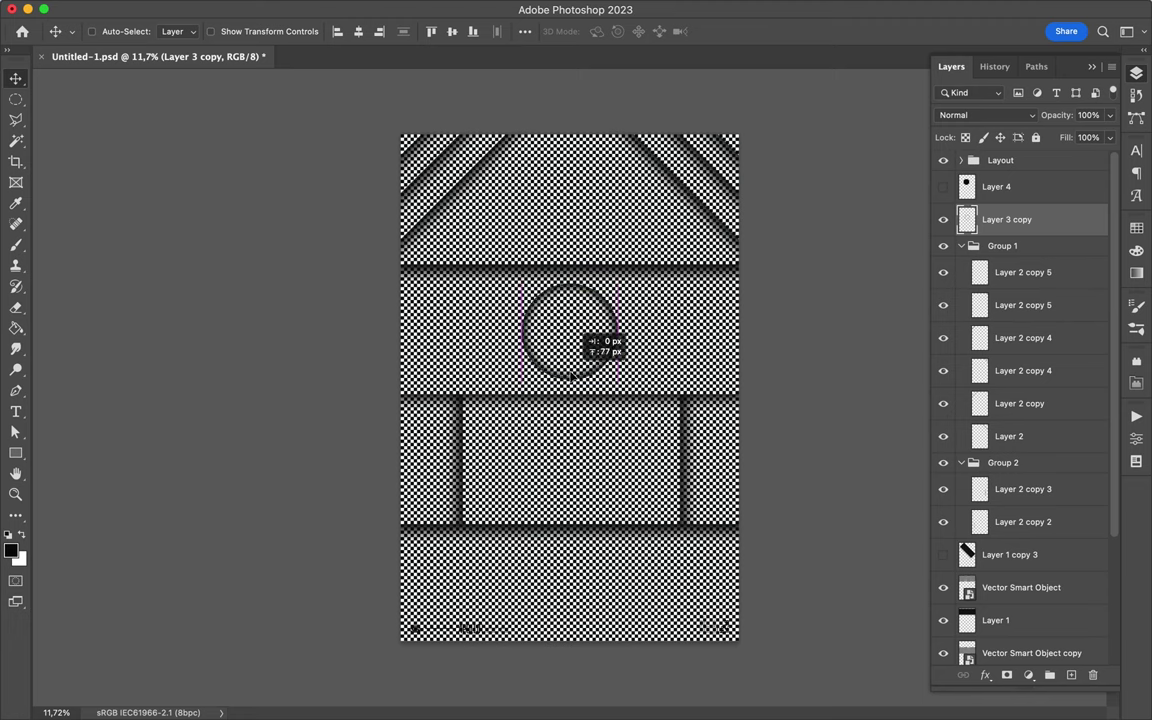
Duplicate the circle and enlarge the copy into a larger outer ring
drag(986, 232, 986, 238)
key(super+t)
drag(615, 378, 656, 417)
key(Return)
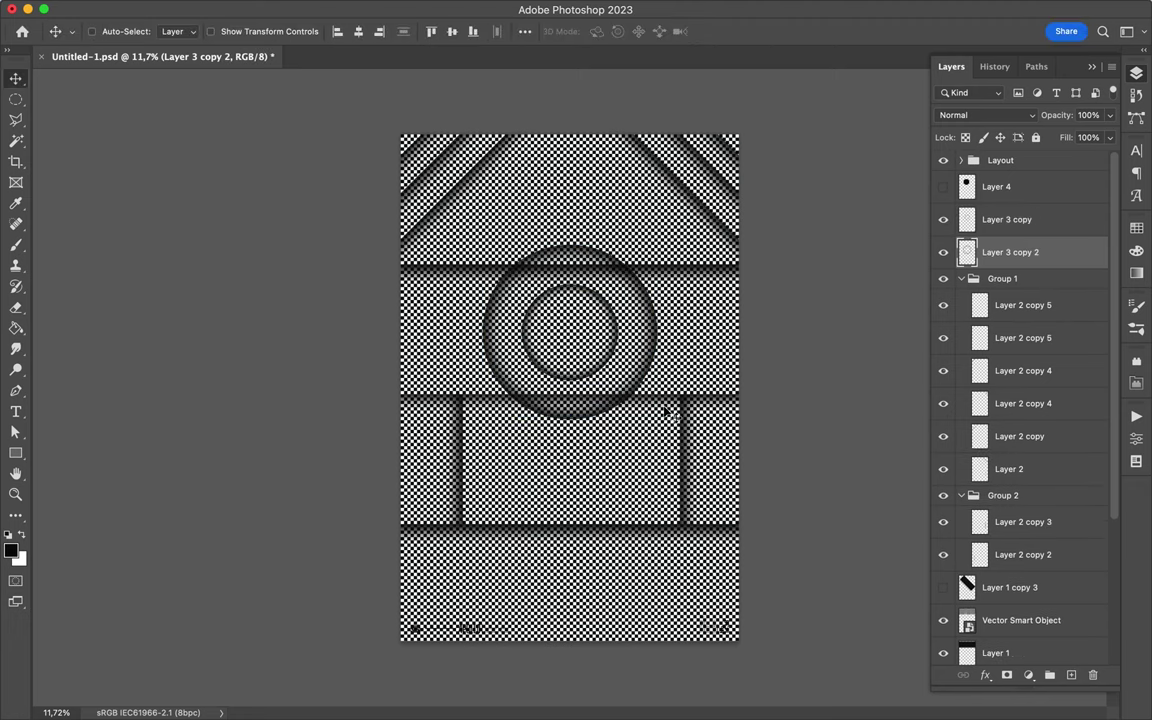
Select the Vector Smart Object layers, then remove the outer circle Layer 3 copy 2
click(1090, 617)
shift+click(652, 472)
scroll(1051, 444, down, 5)
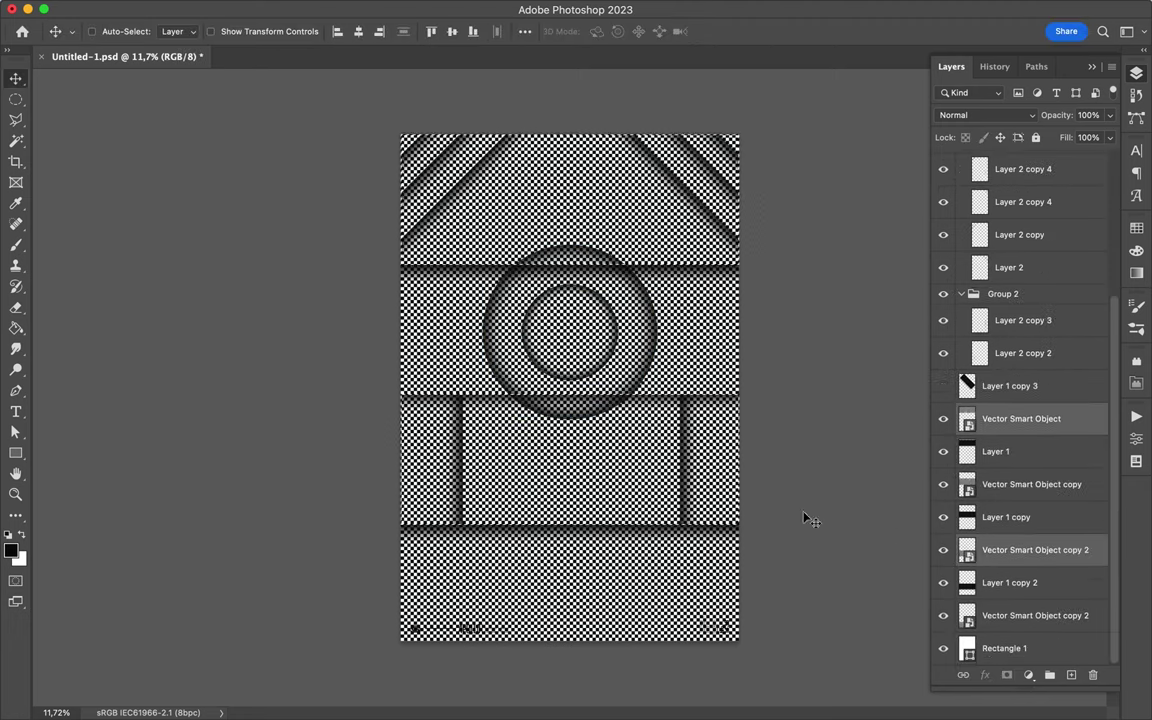
super+click(648, 358)
key(super+z)
key(super+z)
key(super+z)
key(super+z)
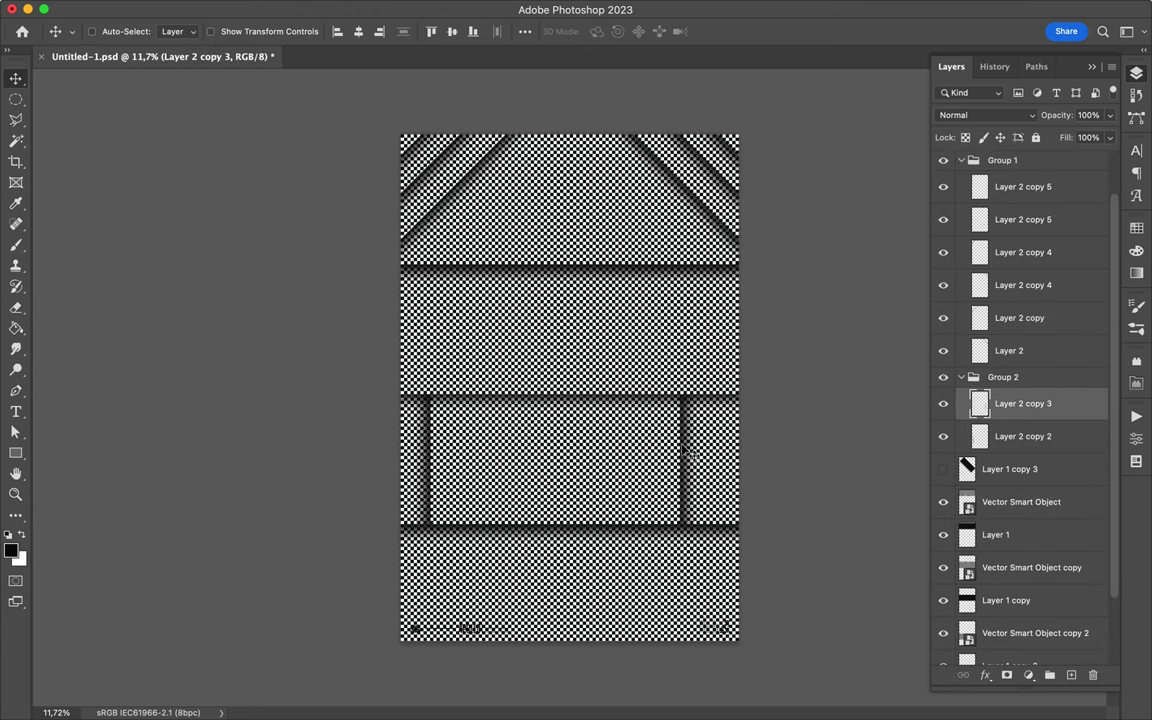
Duplicate columns inside the central rectangle and select beam layers Layer 1 copy and Layer 1
mouse_move(714, 453)
mouse_down()
mouse_move(535, 453)
mouse_move(700, 490)
mouse_move(632, 460)
mouse_up()
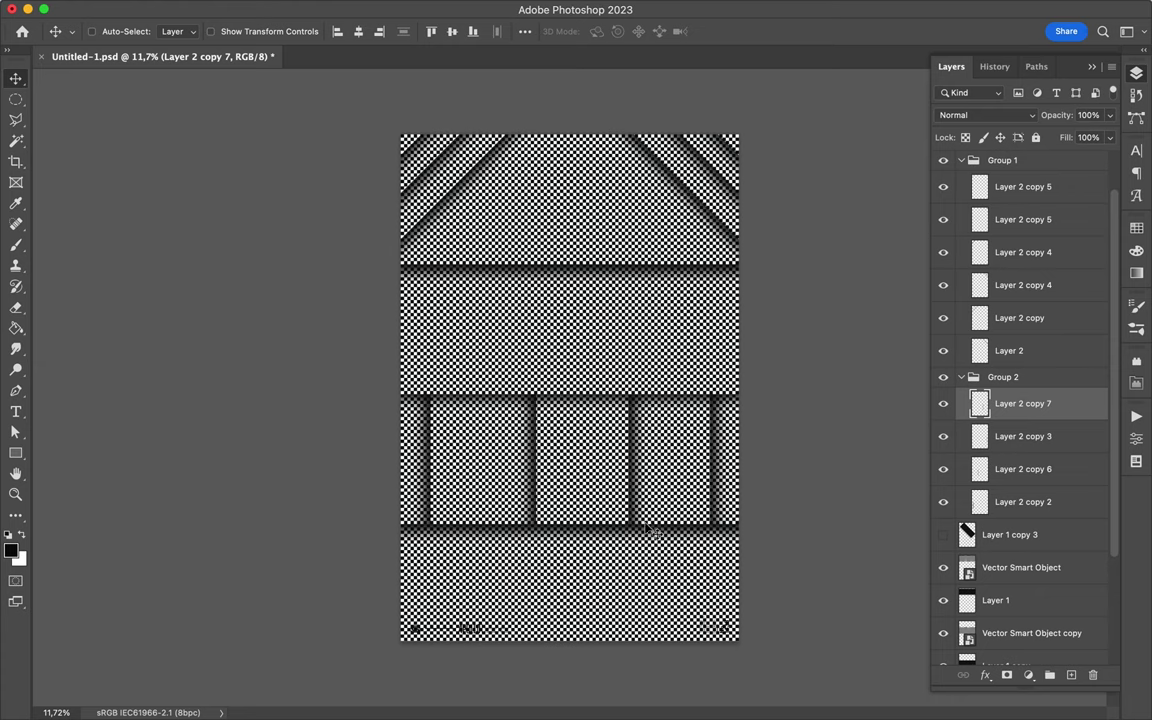
super+click(617, 405)
click(617, 273)
key(m)
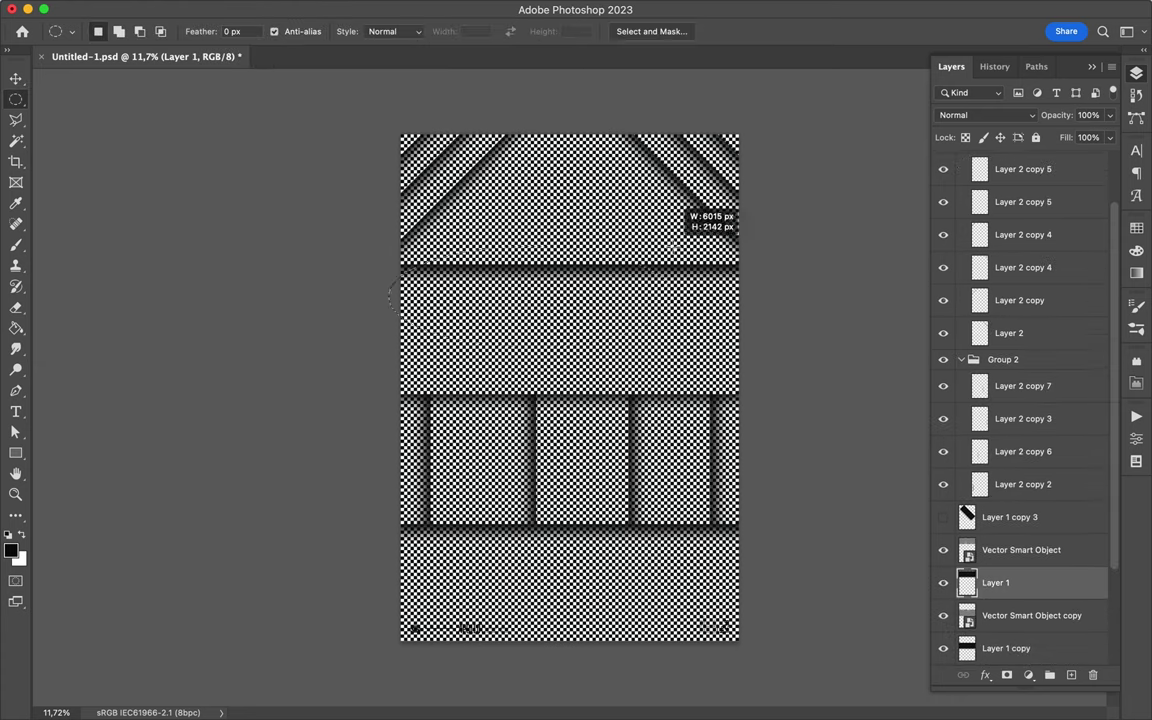
Make two copies of the horizontal shadow strip, placed progressively lower on the poster
key(super+j)
key(v)
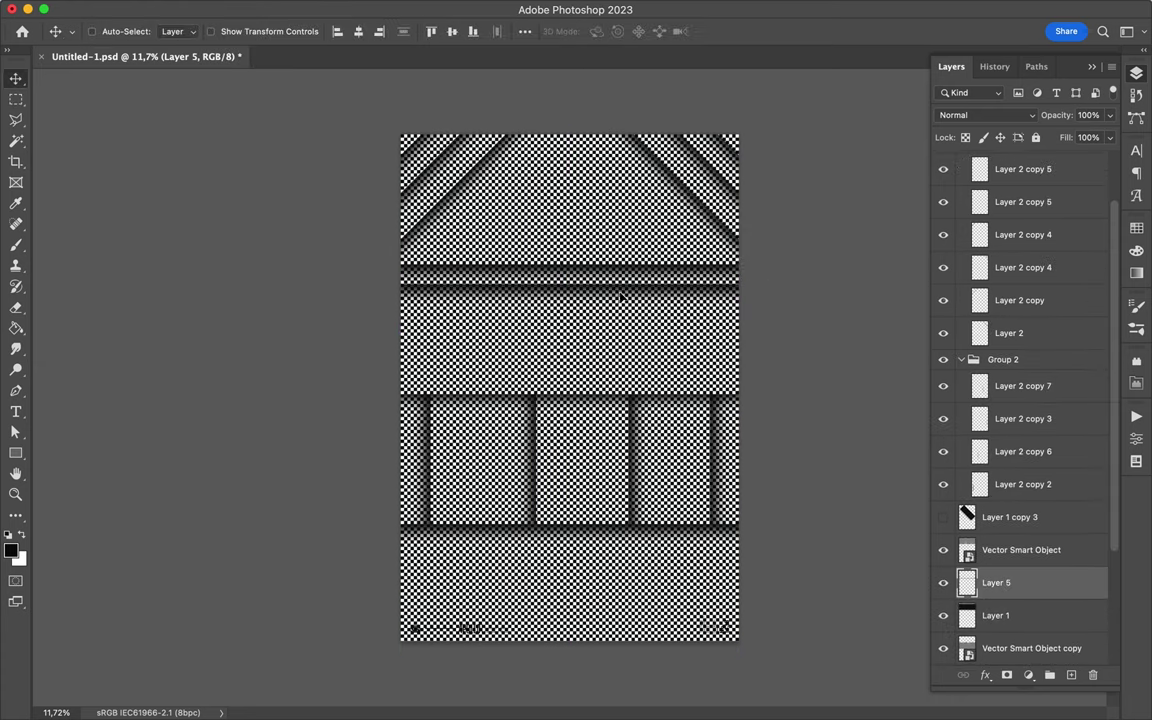
drag(750, 269, 686, 380)
scroll(692, 383, up, 1)
scroll(692, 383, down, 1)
scroll(692, 383, up, 5)
scroll(692, 383, down, 5)
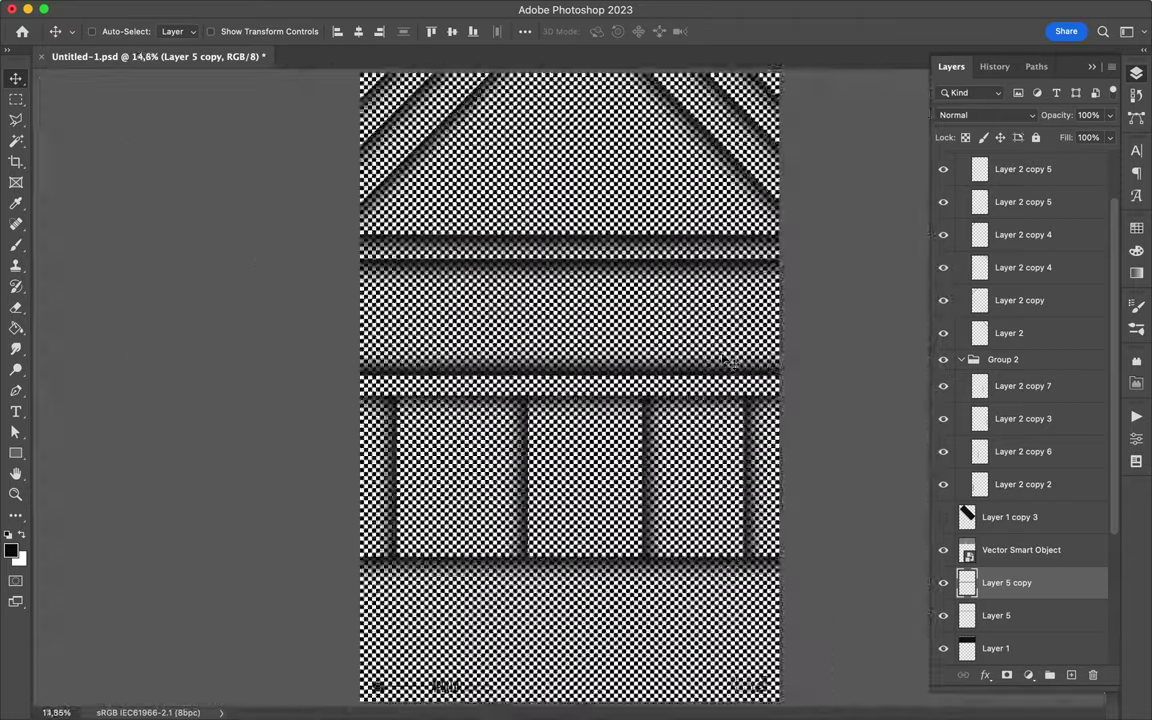
drag(674, 381, 637, 463)
Select the four column shadow strips and distribute their horizontal centers evenly
click(1022, 386)
super+click(1022, 451)
click(1003, 359)
click(1022, 386)
shift+click(1022, 484)
click(496, 32)
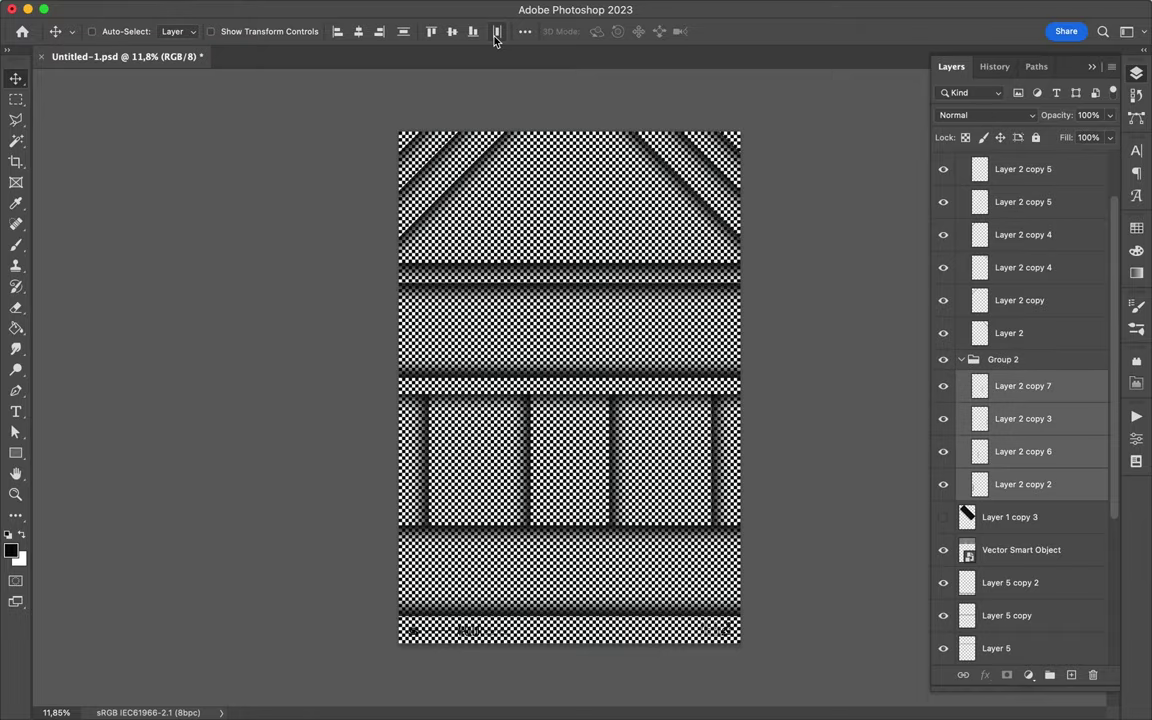
Select the Group 2 column strips, then the Layer 5 strip
click(1001, 358)
scroll(632, 298, up, 2)
scroll(632, 298, up, 2)
super+click(632, 298)
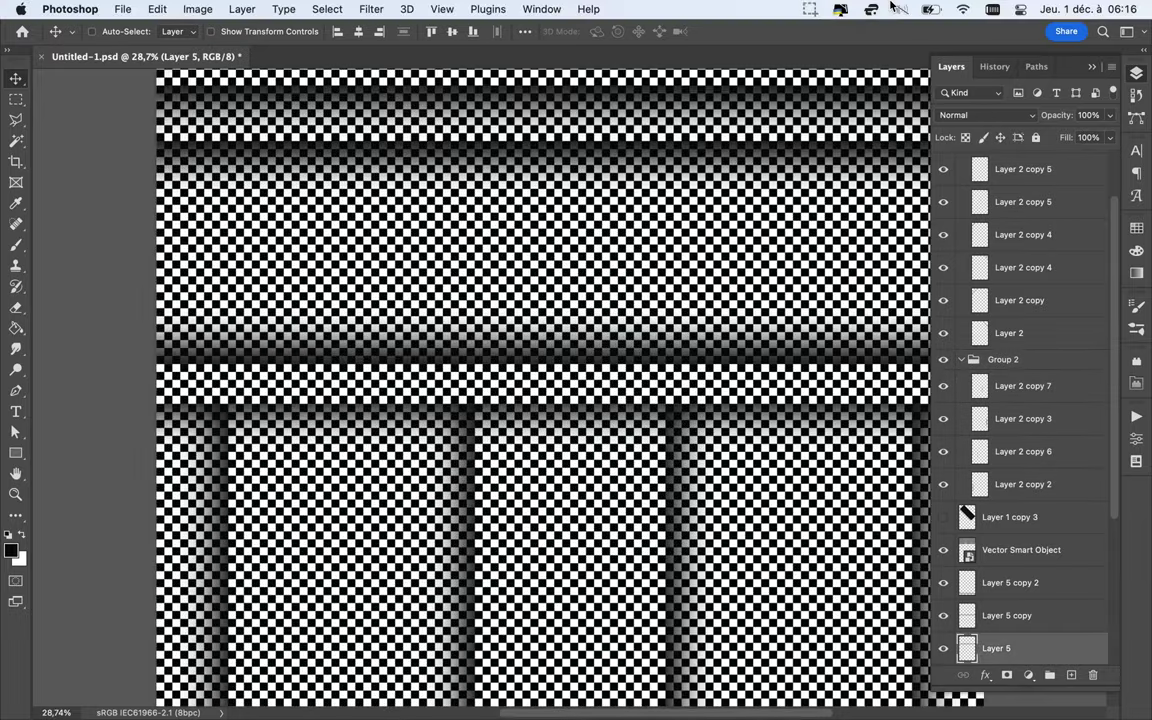
scroll(681, 257, down, 4)
scroll(700, 210, up, 2)
scroll(704, 200, up, 2)
Select the Layer 2 copy 5 roof strips and the Layer 2 roof strip
super+click(704, 200)
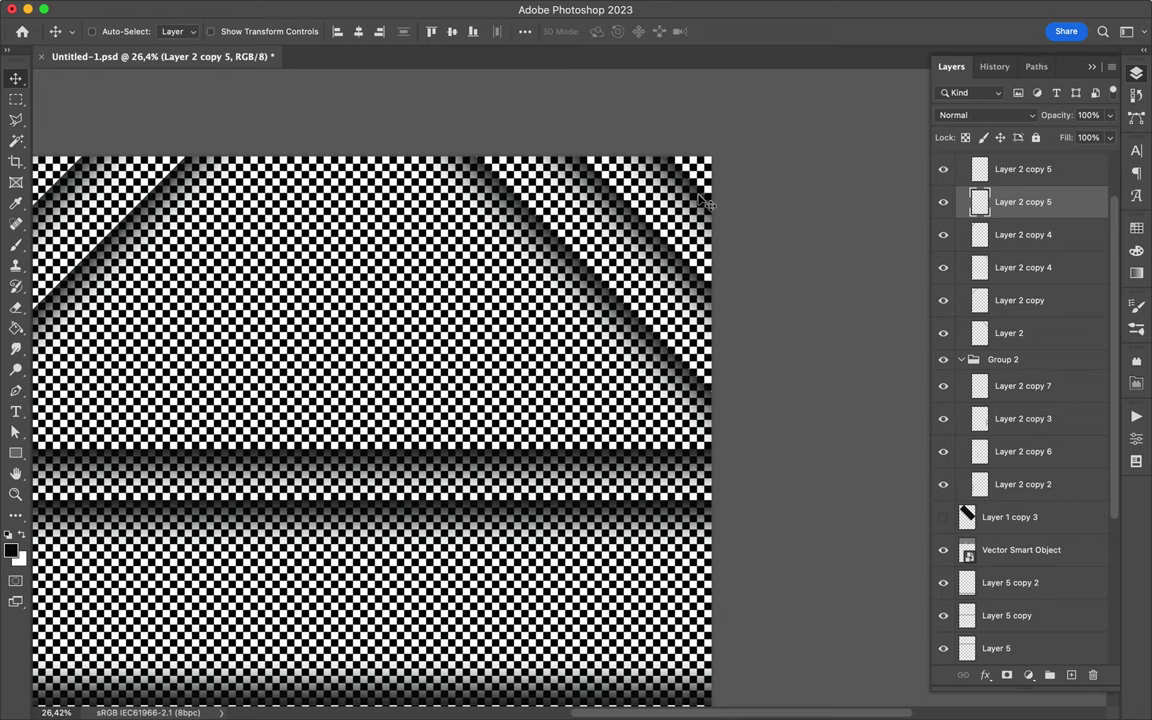
scroll(704, 200, left, 3)
super+click(262, 185)
scroll(359, 184, down, 2)
scroll(364, 191, up, 3)
super+click(645, 130)
scroll(660, 128, up, 2)
Select the second Layer 2 copy 5, Layer 2 copy and Layer 5 copy strips
super+click(620, 170)
scroll(620, 170, left, 3)
super+click(262, 252)
scroll(262, 252, down, 3)
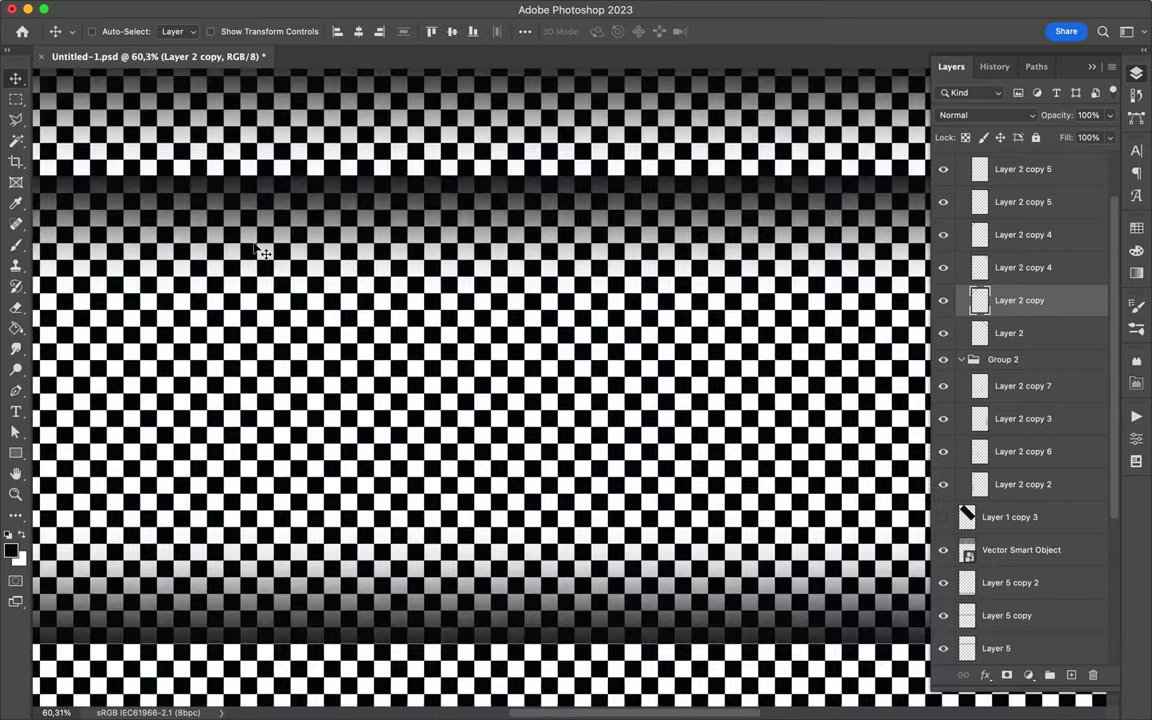
scroll(262, 252, down, 3)
super+click(262, 252)
scroll(358, 582, down, 5)
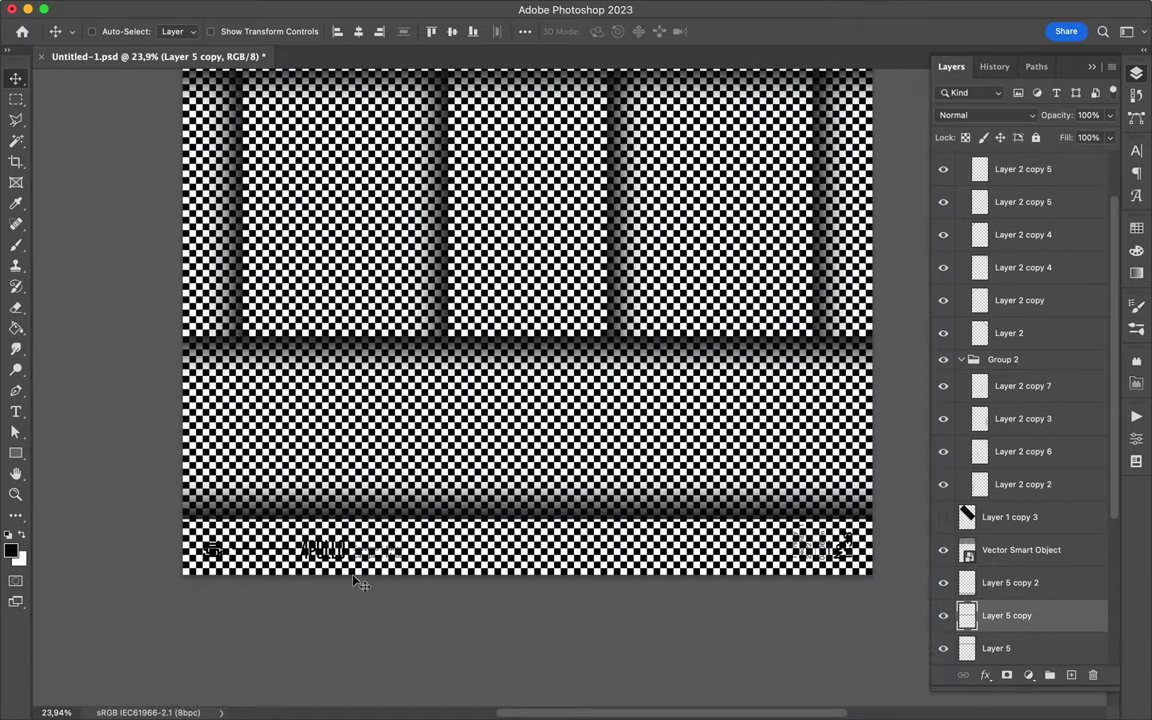
Draw a white-filled rectangle across the poster's bottom footer band
key(u)
drag(173, 517, 872, 581)
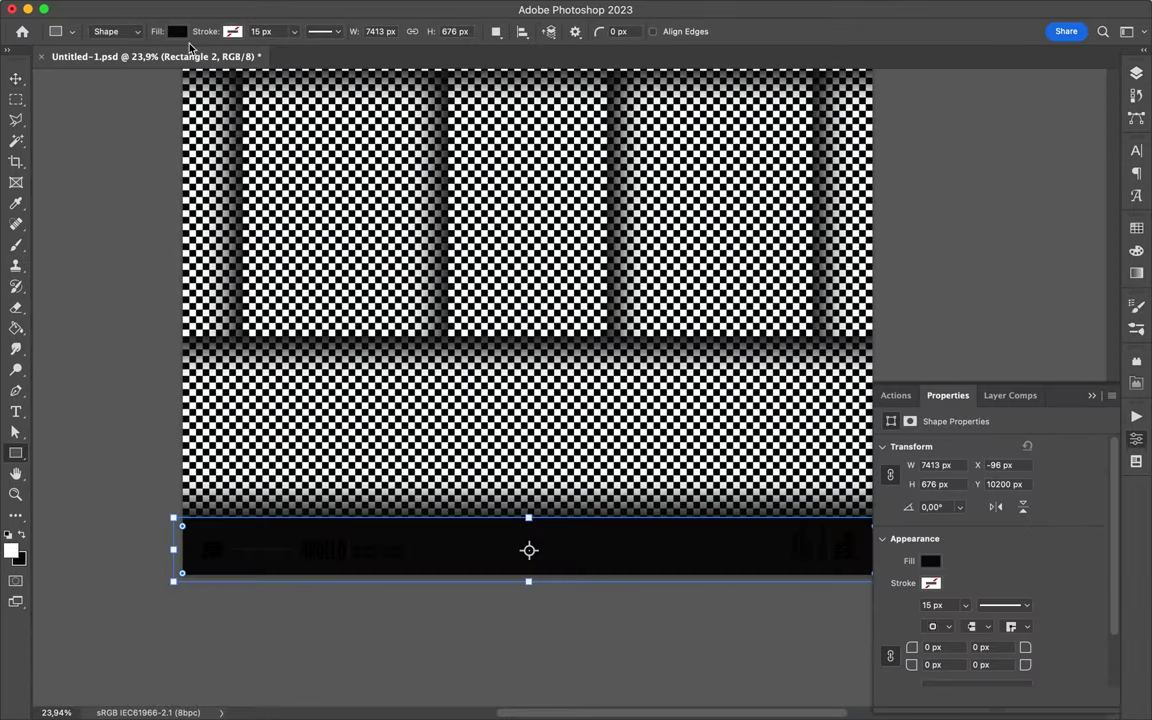
click(176, 31)
click(70, 68)
Nudge the white bar up slightly and extend its height a little downward
key(v)
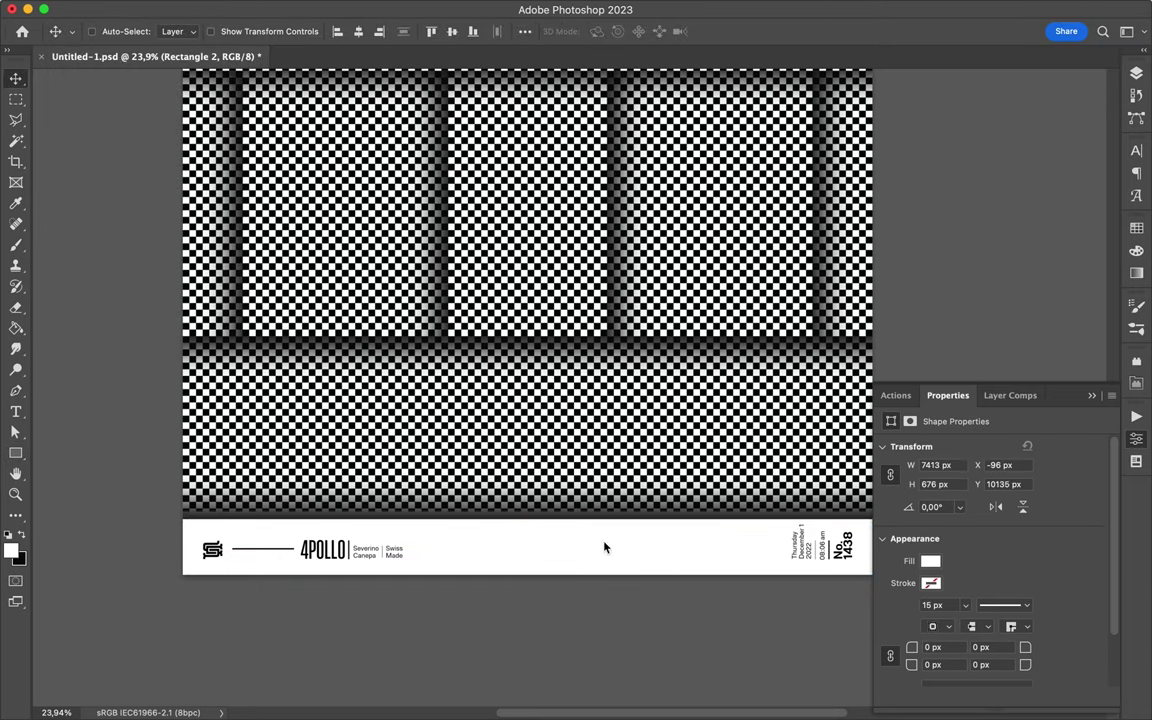
drag(610, 551, 600, 553)
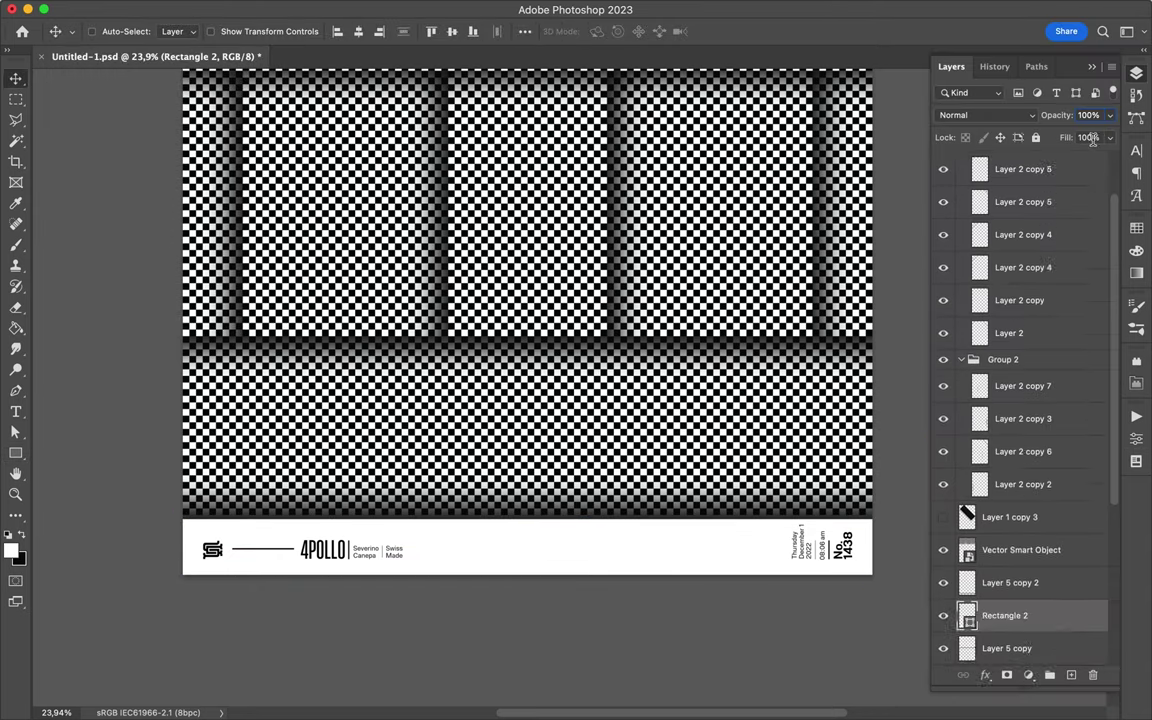
key(F7)
scroll(600, 545, up, 5)
scroll(586, 535, down, 2)
scroll(586, 535, down, 2)
key(ctrl+t)
drag(542, 534, 543, 540)
key(Return)
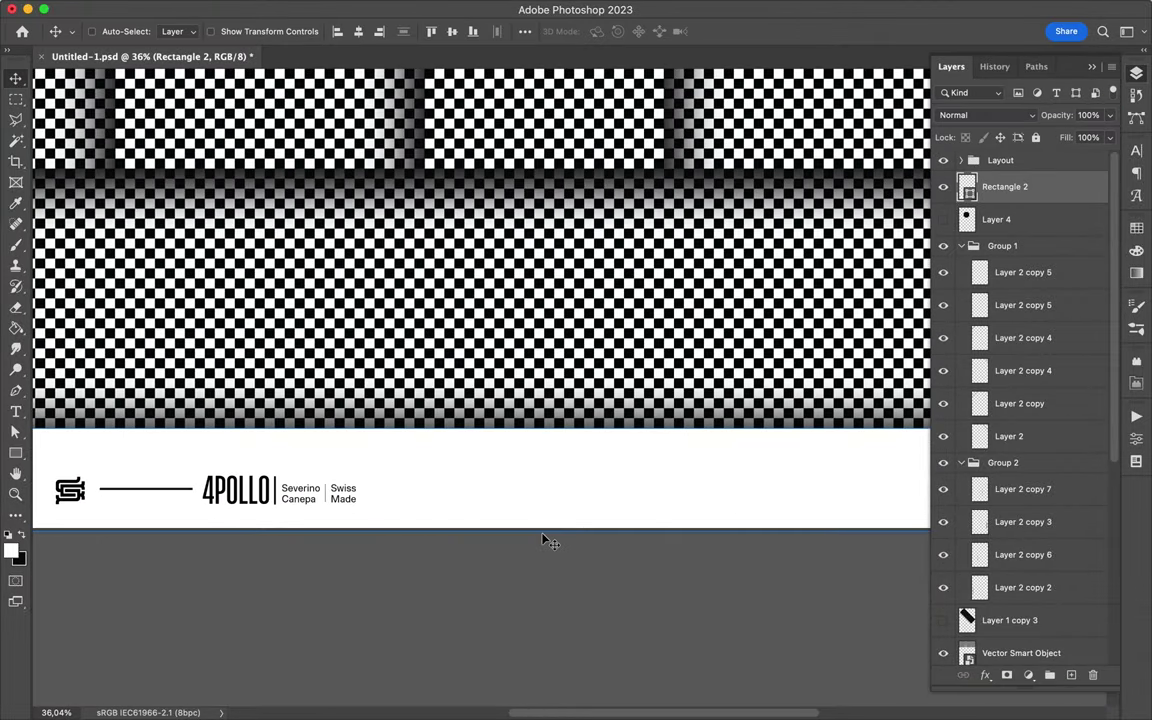
Narrow the white bar to the left section behind the 4POLLO logo
scroll(542, 541, down, 3)
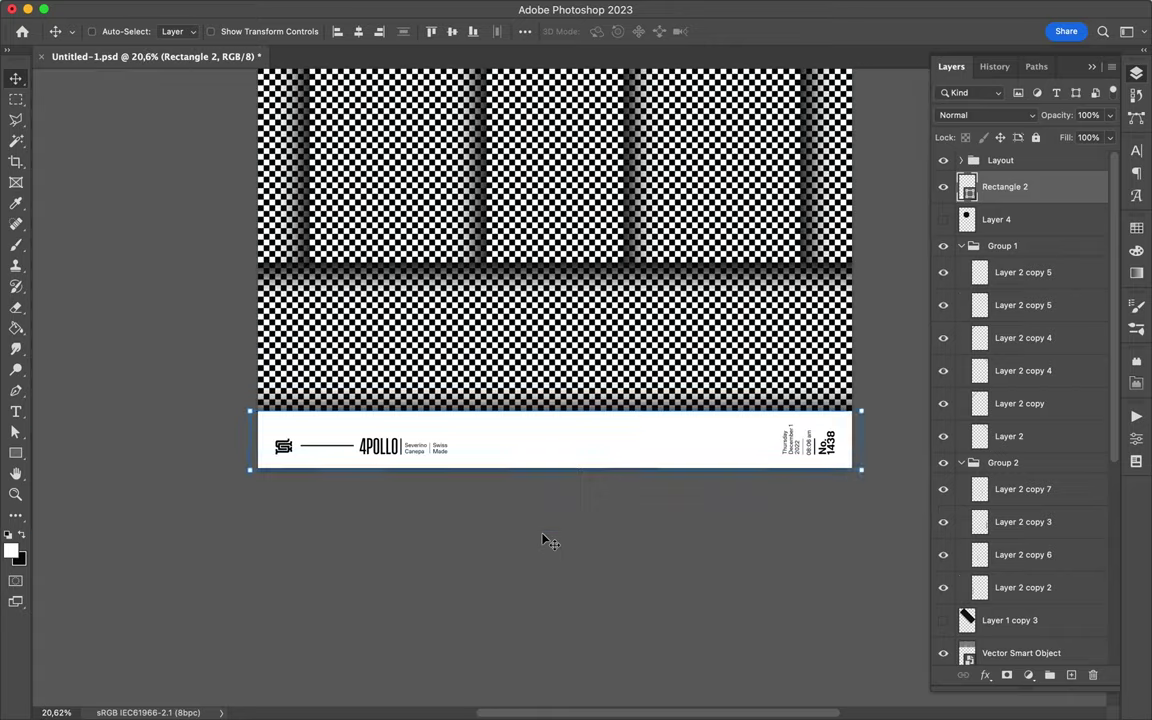
scroll(545, 540, down, 3)
key(super)
key(super+t)
scroll(540, 630, up, 2)
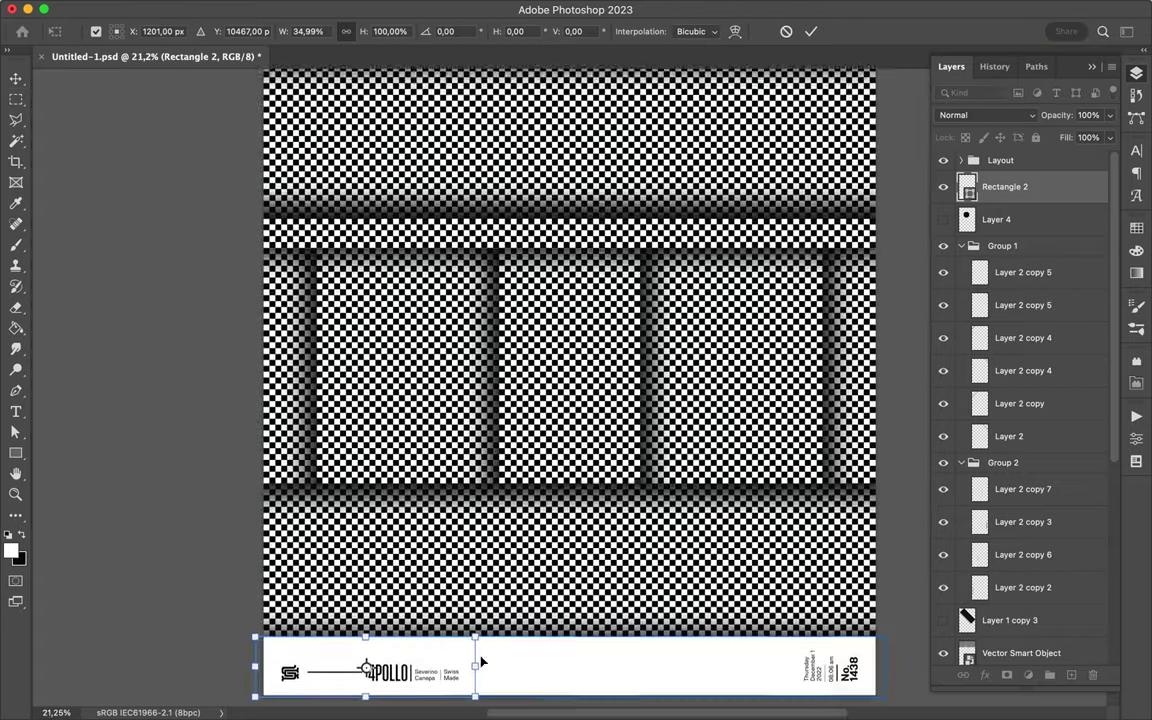
key(Return)
Copy the bar to the right end and narrow it to sit behind No. 1438
drag(380, 600, 780, 597)
key(super+t)
drag(674, 597, 798, 597)
key(Return)
scroll(800, 607, up, 3)
scroll(800, 607, left, 5)
Cycle through the Rectangle 2 and Layer 5 copy 2 layers to select the right white card
super+click(687, 395)
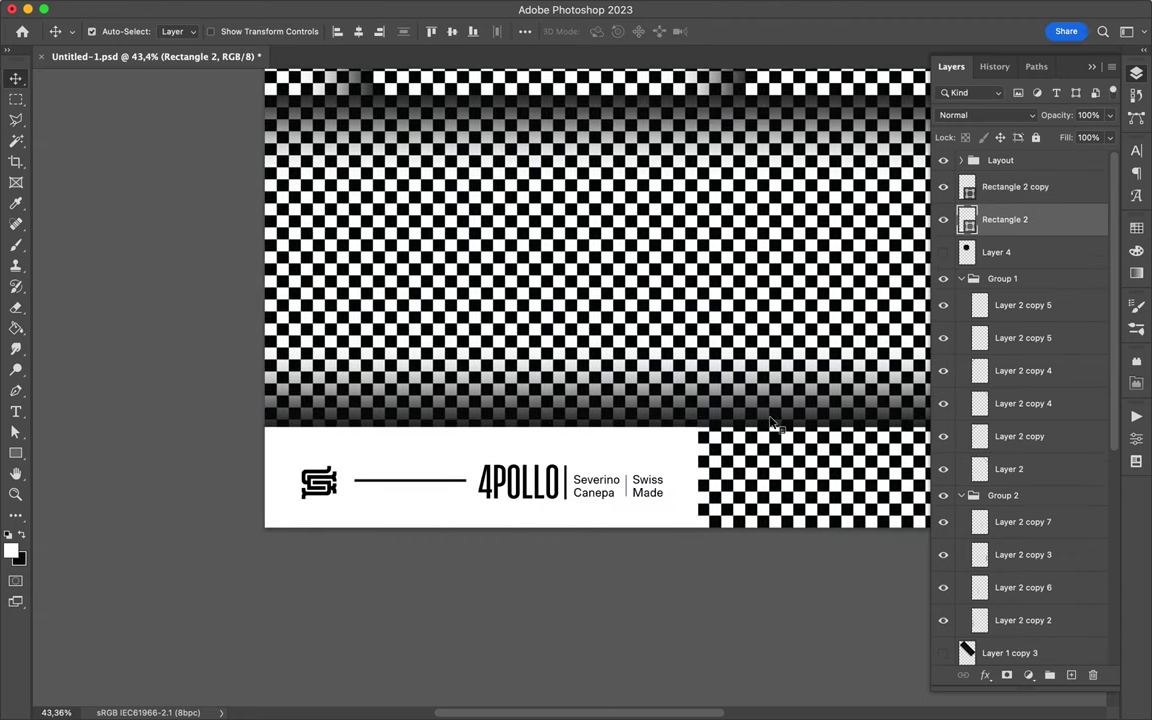
super+click(772, 422)
super+click(603, 455)
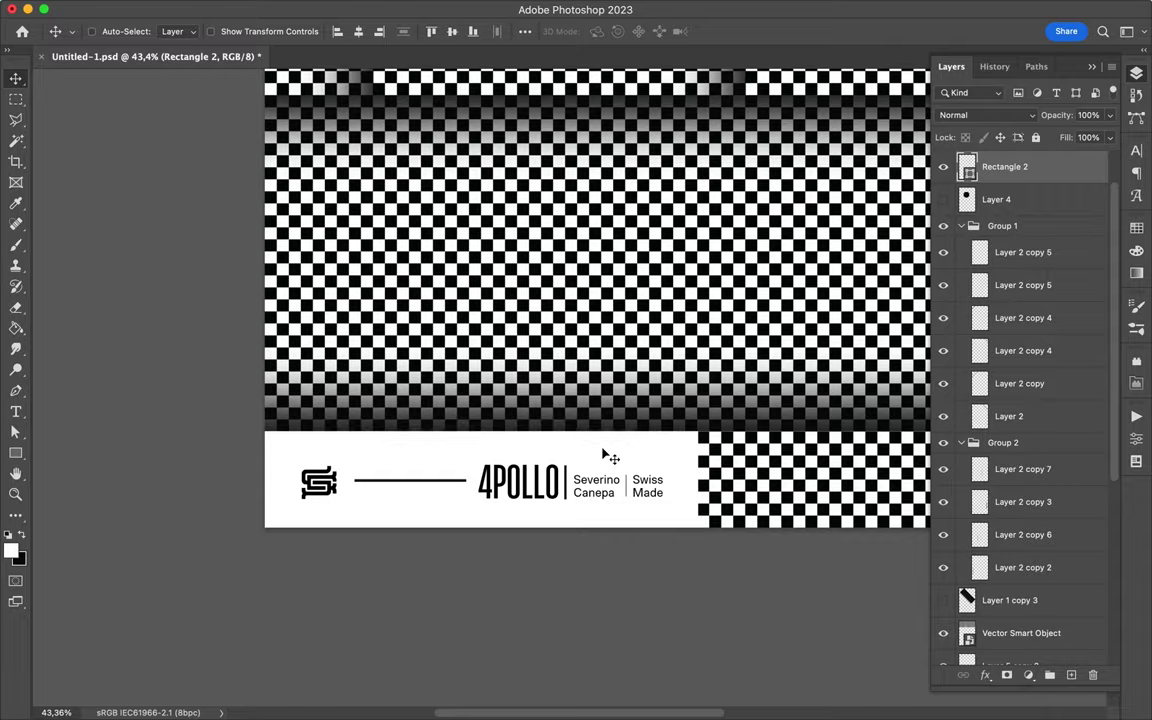
scroll(603, 455, up, 3)
super+click(660, 452)
scroll(660, 449, right, 5)
super+click(660, 449)
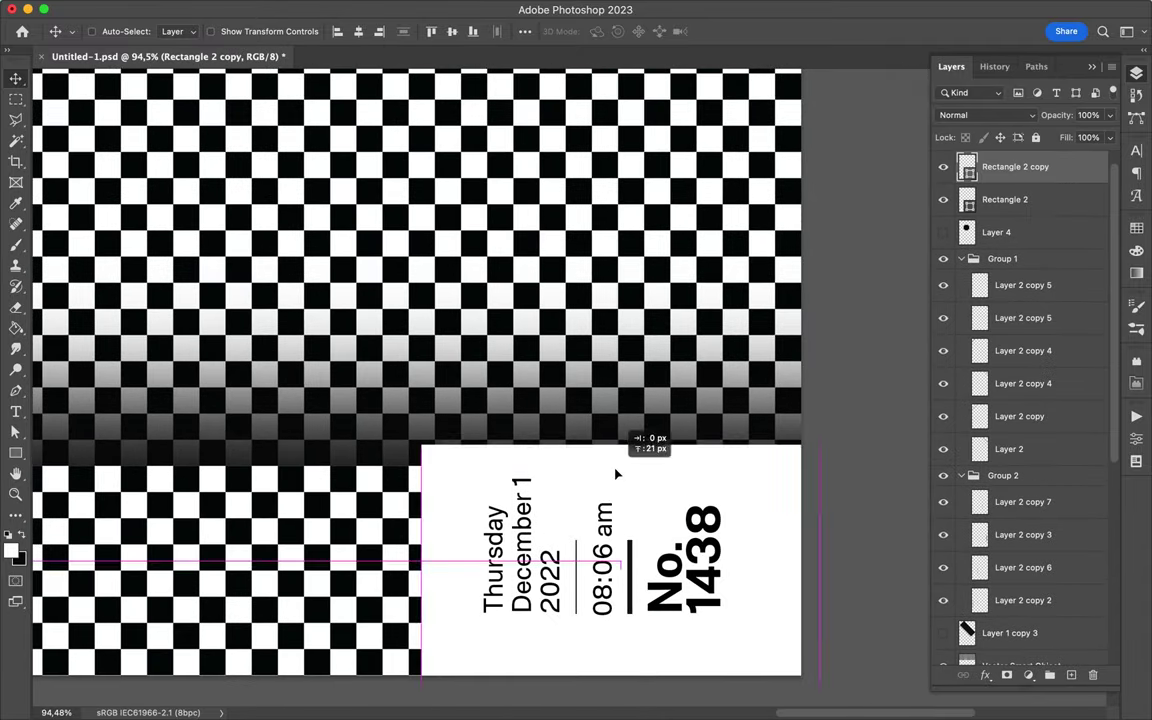
Align the right card flush with the poster edge and move the Layer 5 strip up under the roof
drag(617, 484, 632, 472)
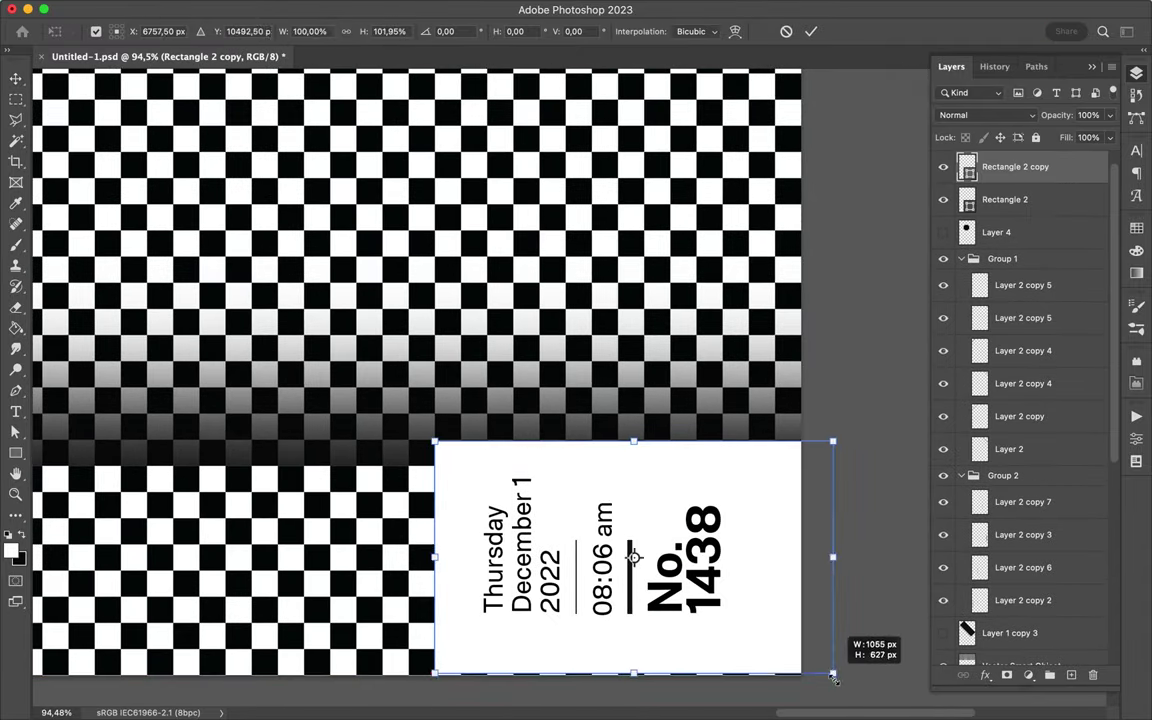
key(super+0)
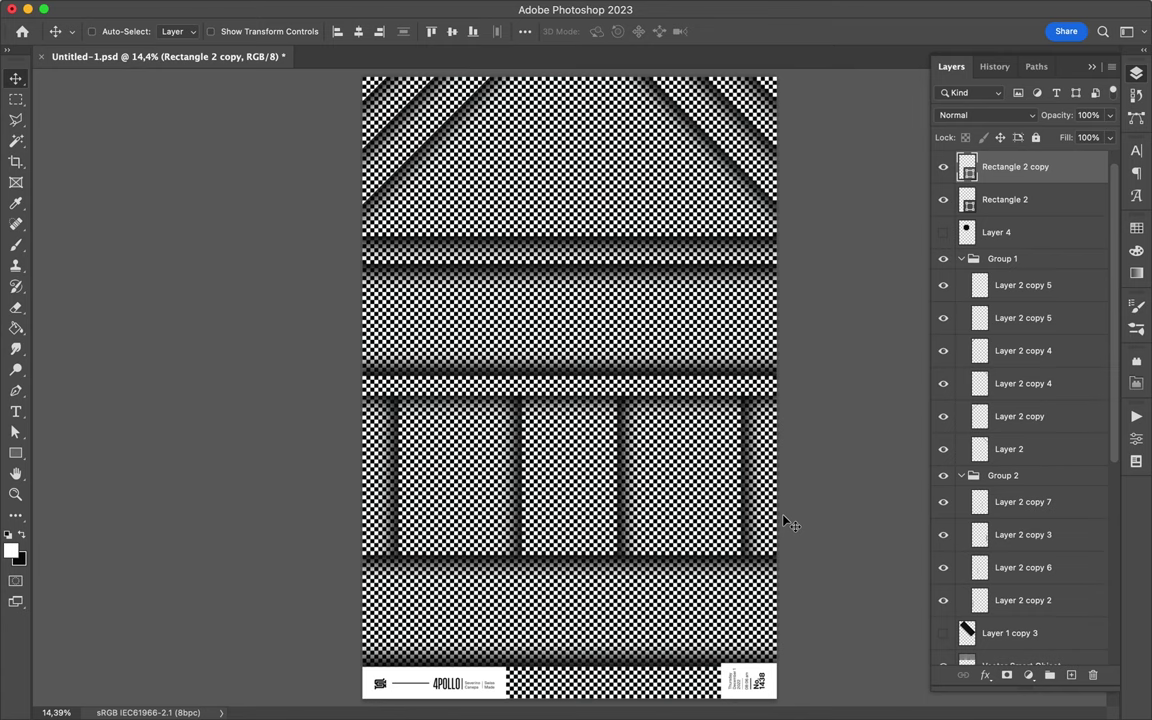
drag(616, 255, 712, 108)
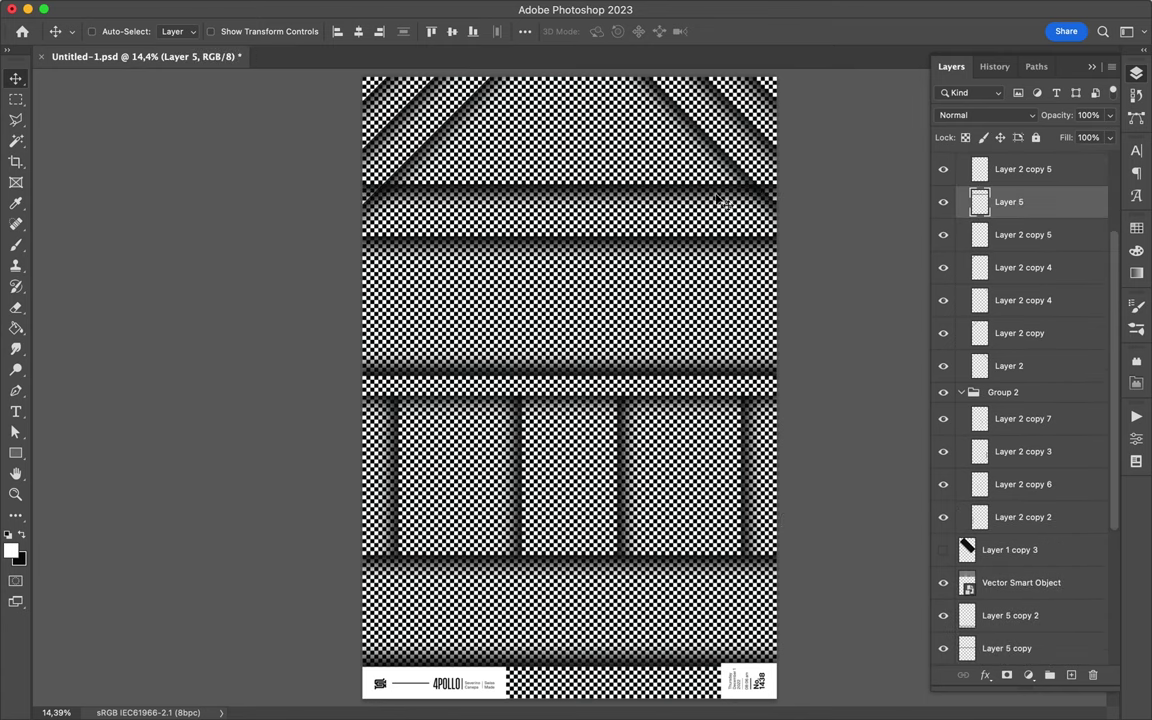
Select the roof strip layers and shift them straight down
shift+super+click(712, 108)
shift+super+click(646, 135)
mouse_move(702, 108)
mouse_down()
mouse_move(745, 270)
mouse_move(660, 267)
mouse_up()
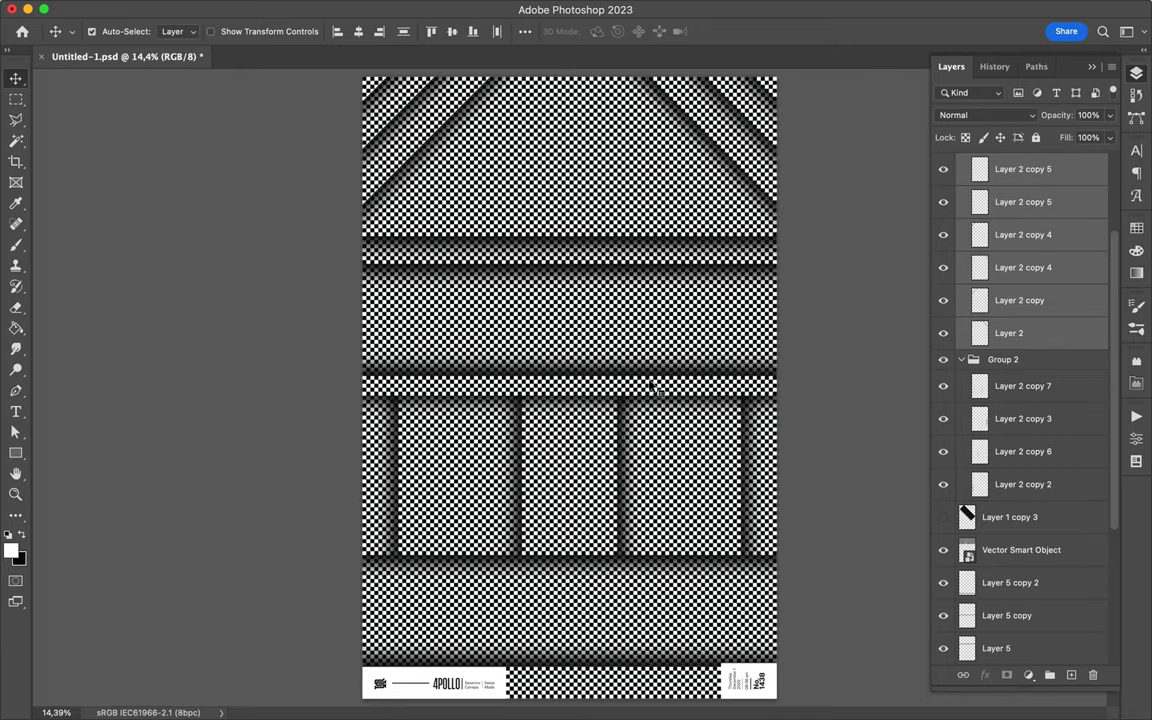
Move the Layer 5 copy strip up into place beneath the roof
super+click(651, 350)
scroll(651, 350, up, 1)
drag(651, 340, 638, 288)
scroll(638, 288, up, 2)
scroll(636, 287, up, 3)
scroll(630, 280, up, 2)
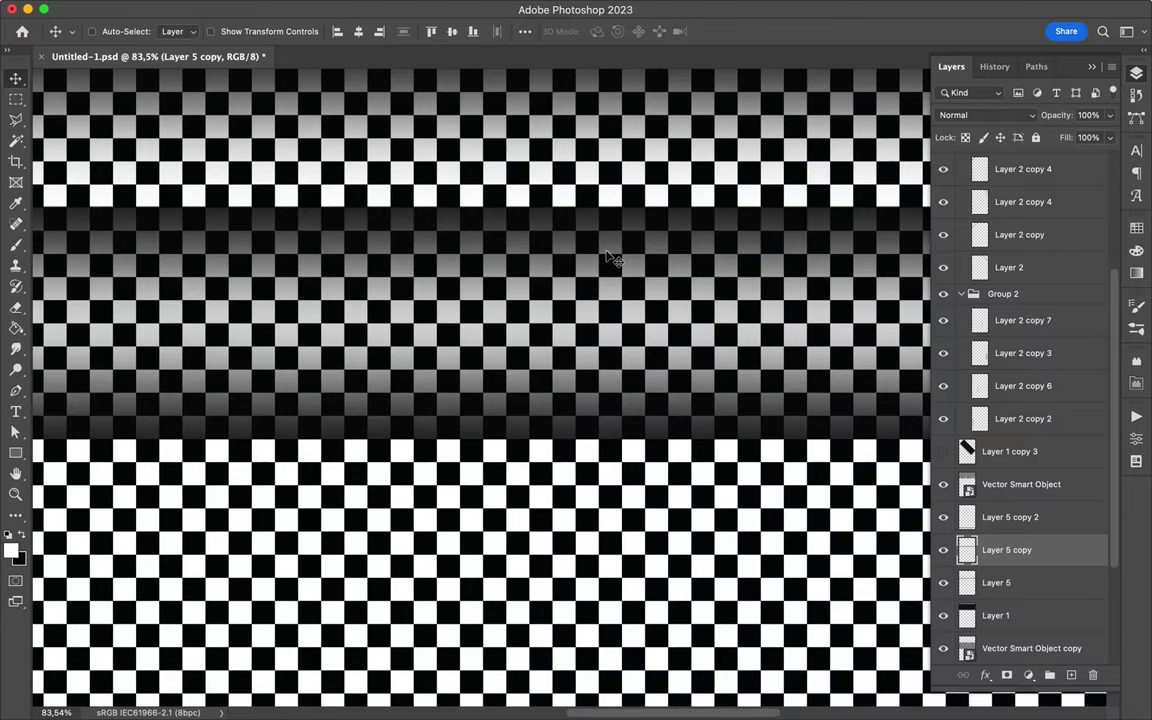
scroll(613, 258, down, 6)
Save the checkerboard temple poster with Cmd+S
key(super+s)
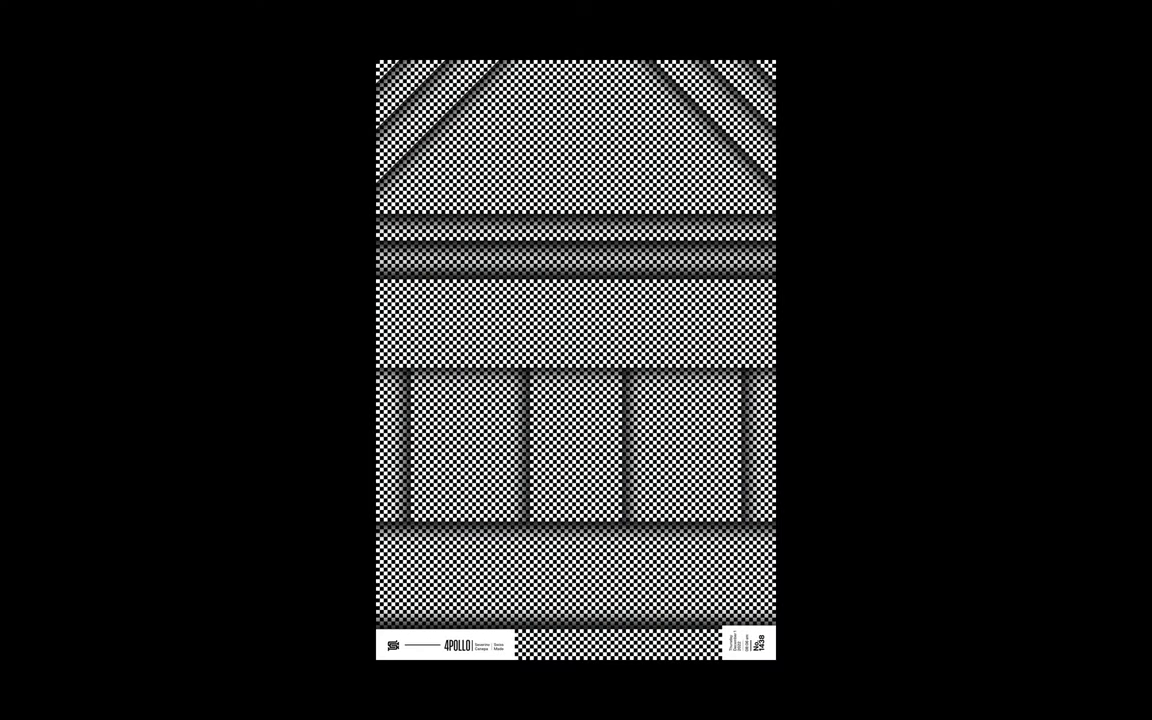